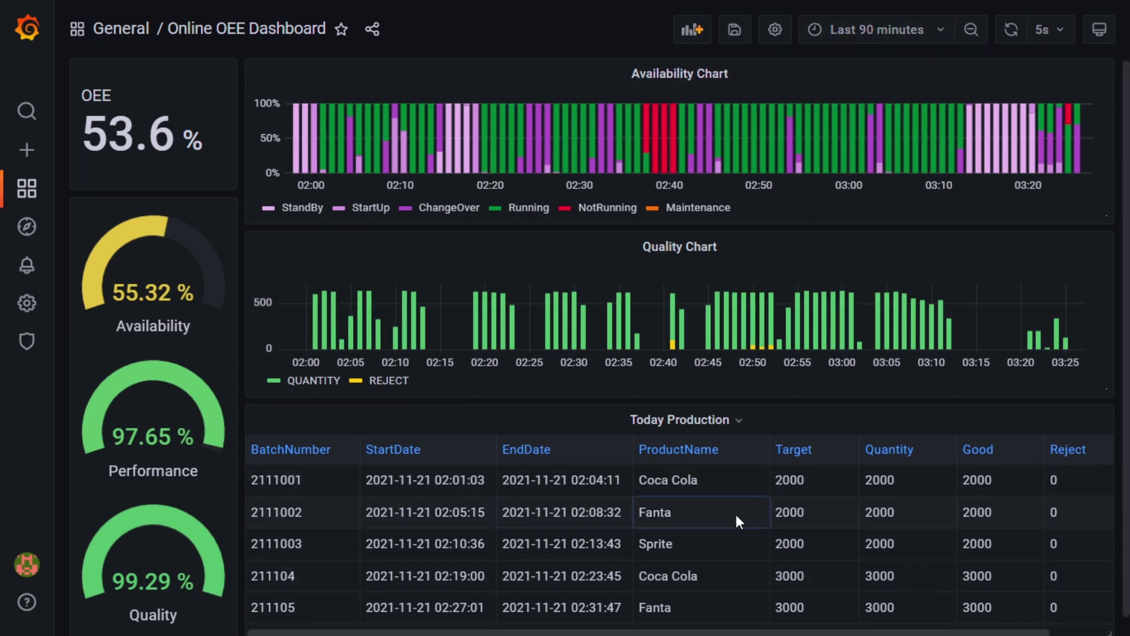
Review the batch rows of the Today Production table, including their good and reject quantities, and return to its first row.
{"action": "scroll", "coordinate": [736, 514], "scroll_direction": "down", "scroll_amount": 3}
{"action": "scroll", "coordinate": [734, 522], "scroll_direction": "down", "scroll_amount": 4}
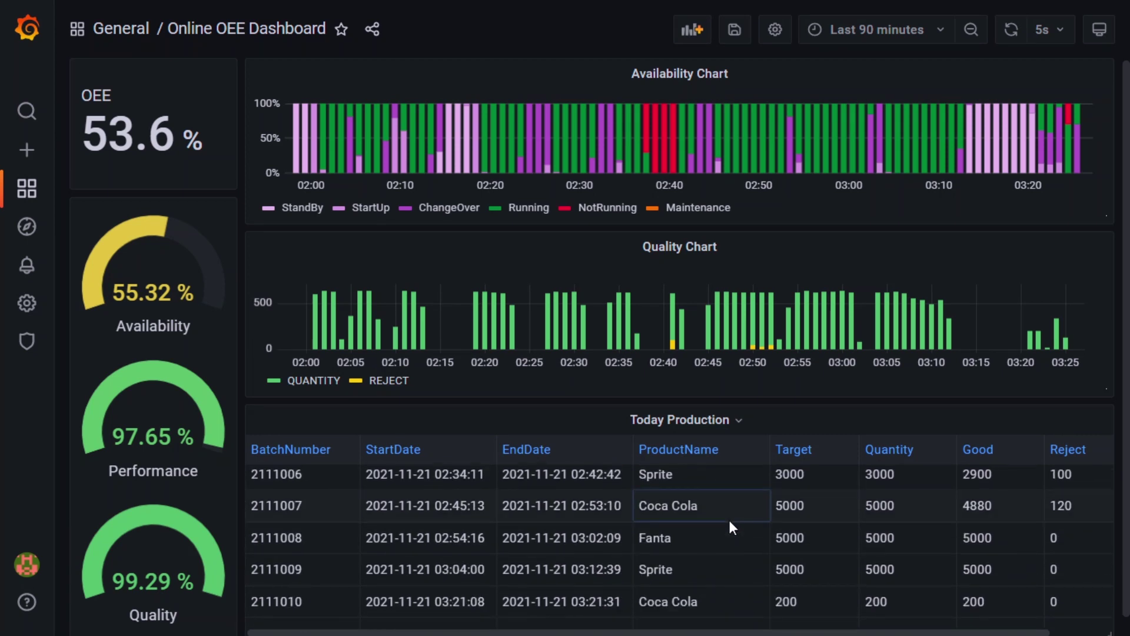
{"action": "scroll", "coordinate": [699, 556], "scroll_direction": "up", "scroll_amount": 7}
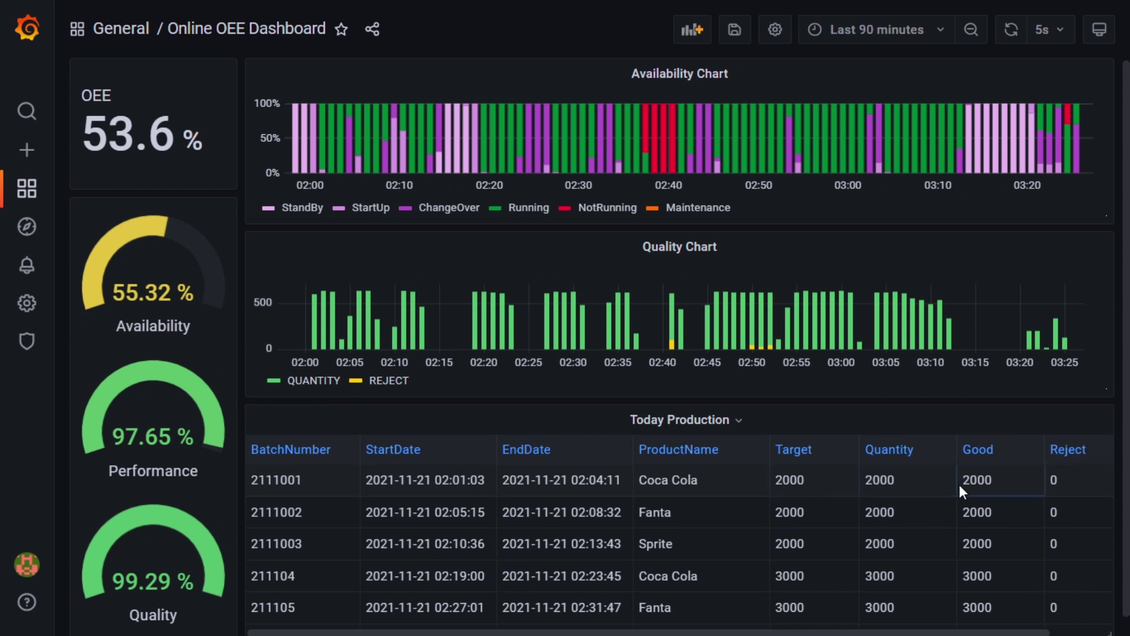
{"action": "scroll", "coordinate": [961, 485], "scroll_direction": "down", "scroll_amount": 5}
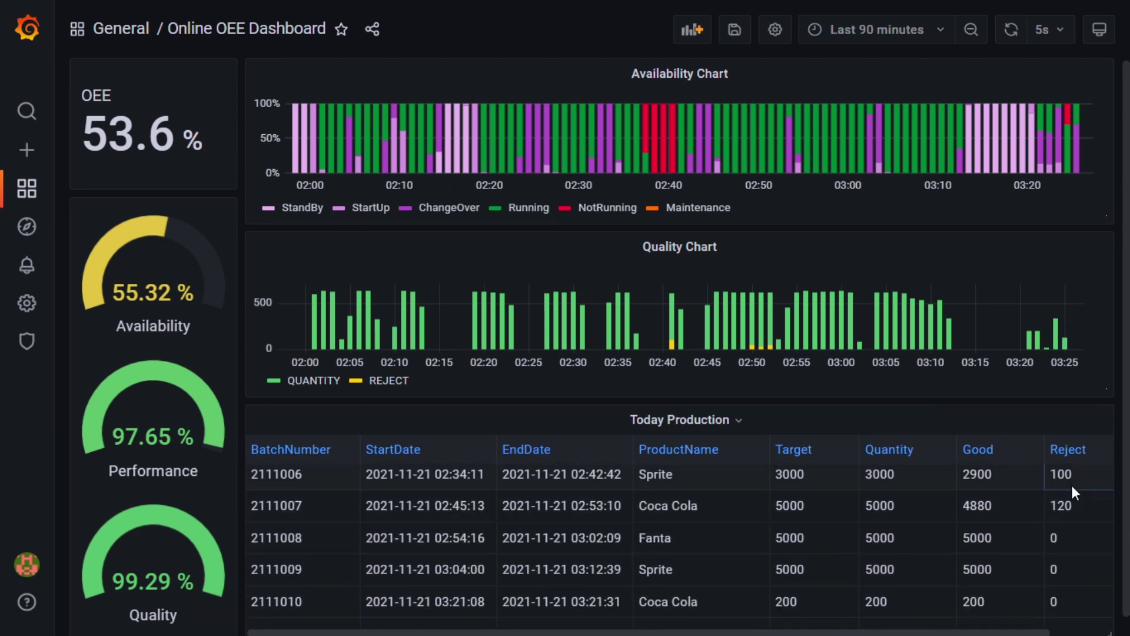
{"action": "scroll", "coordinate": [1066, 506], "scroll_direction": "down", "scroll_amount": 2}
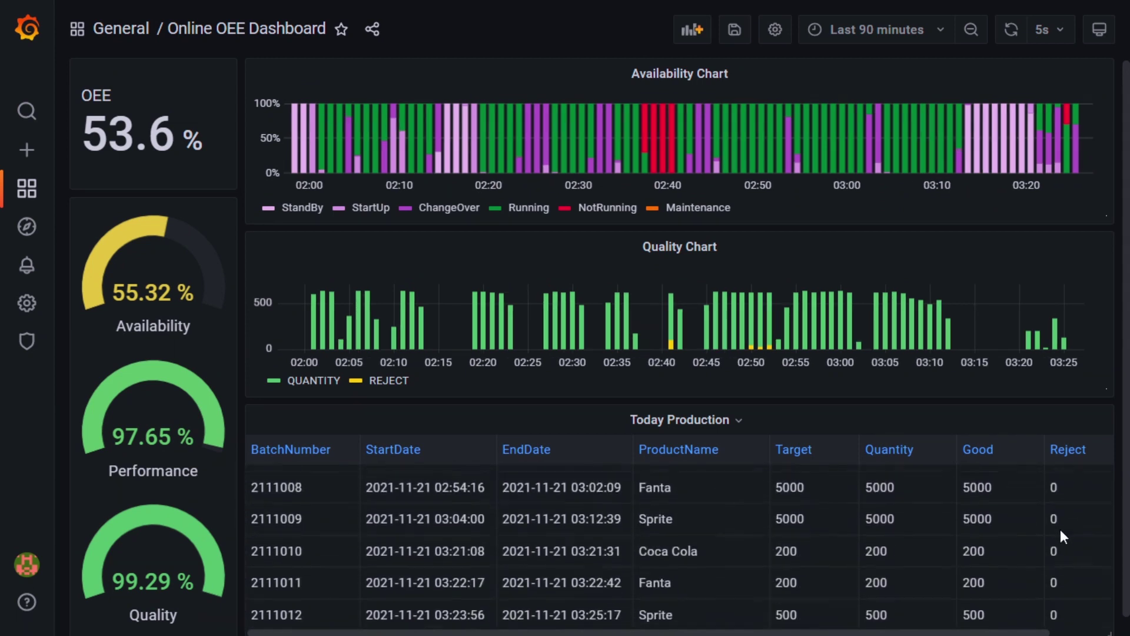
{"action": "scroll", "coordinate": [1056, 535], "scroll_direction": "down", "scroll_amount": 1}
{"action": "scroll", "coordinate": [687, 465], "scroll_direction": "up", "scroll_amount": 6}
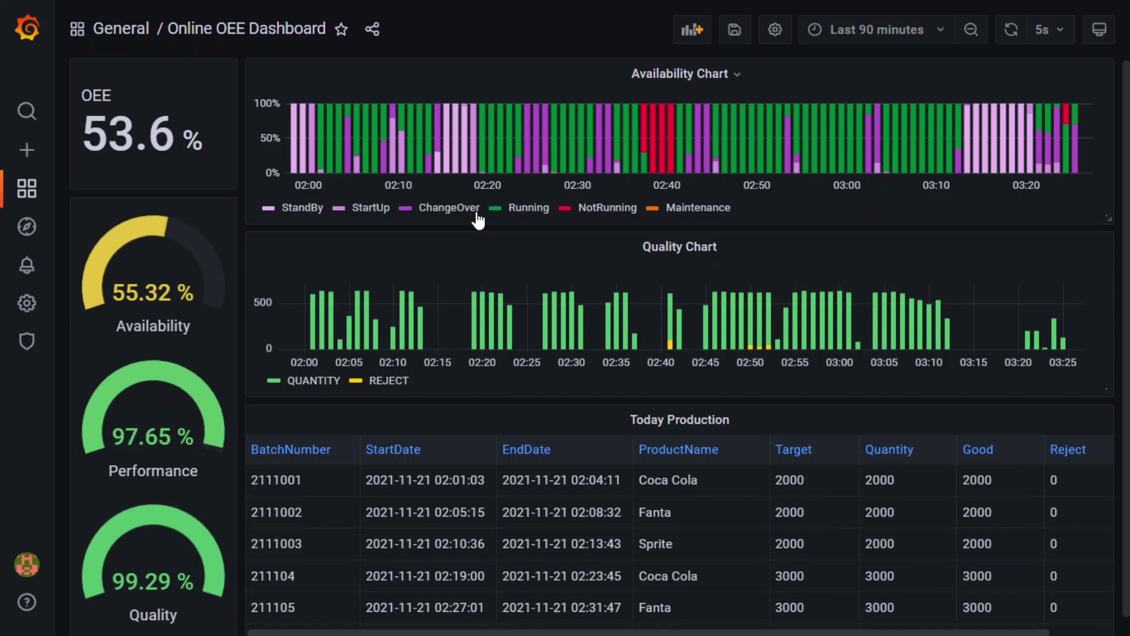
Isolate the Running, StandBy and StartUp series one at a time in the Availability Chart and show all series again.
{"action": "left_click", "coordinate": [528, 209]}
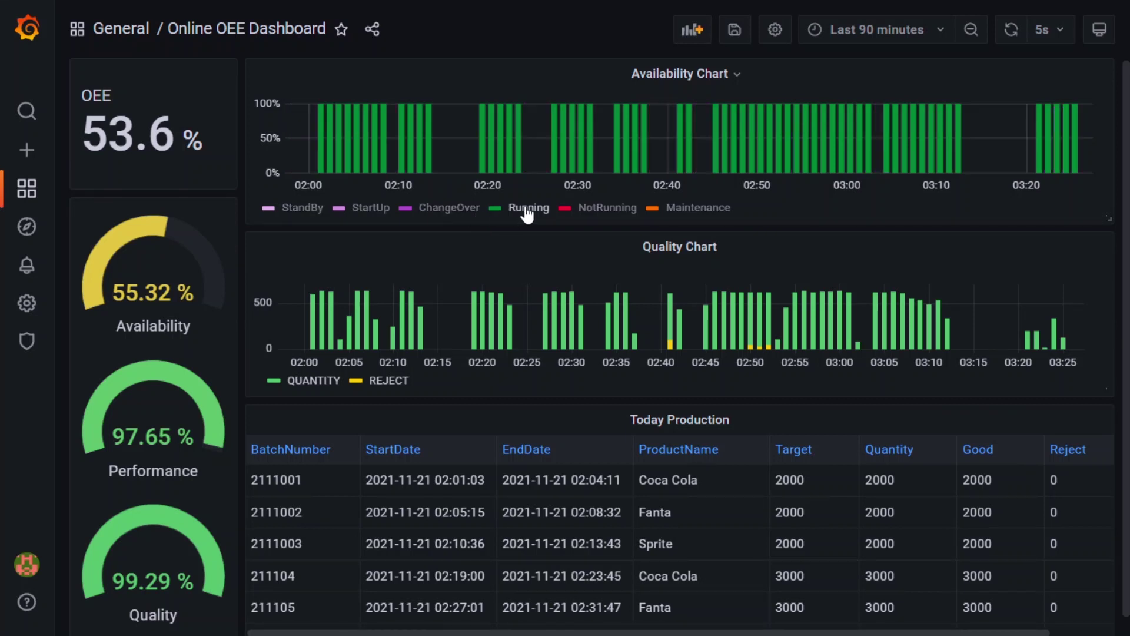
{"action": "left_click", "coordinate": [527, 210]}
{"action": "left_click", "coordinate": [315, 209]}
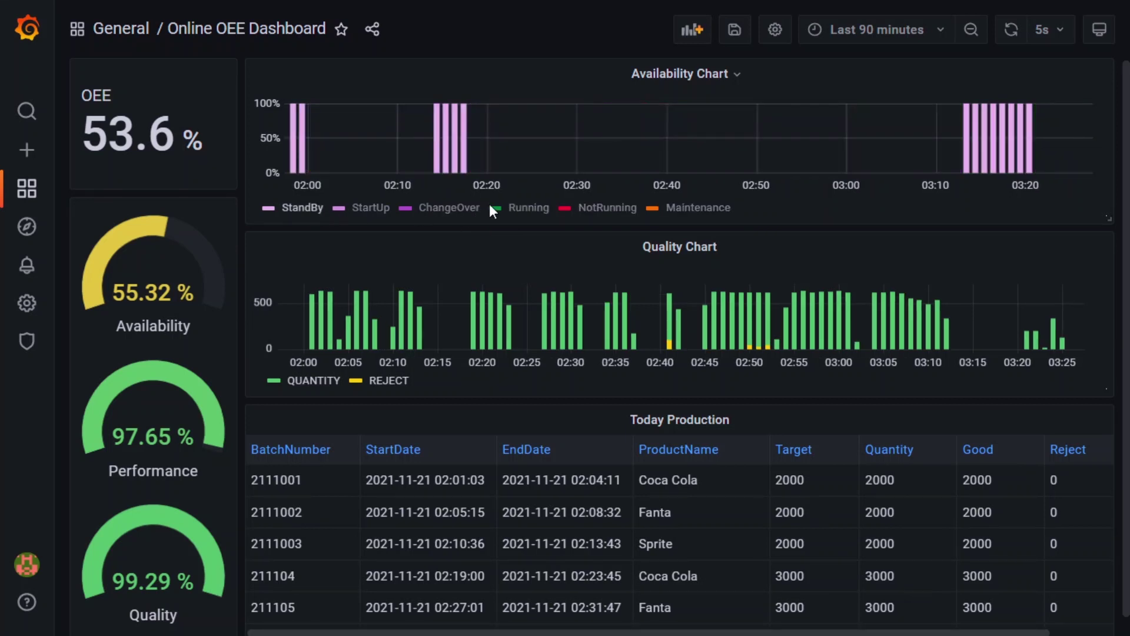
{"action": "left_click", "coordinate": [517, 211]}
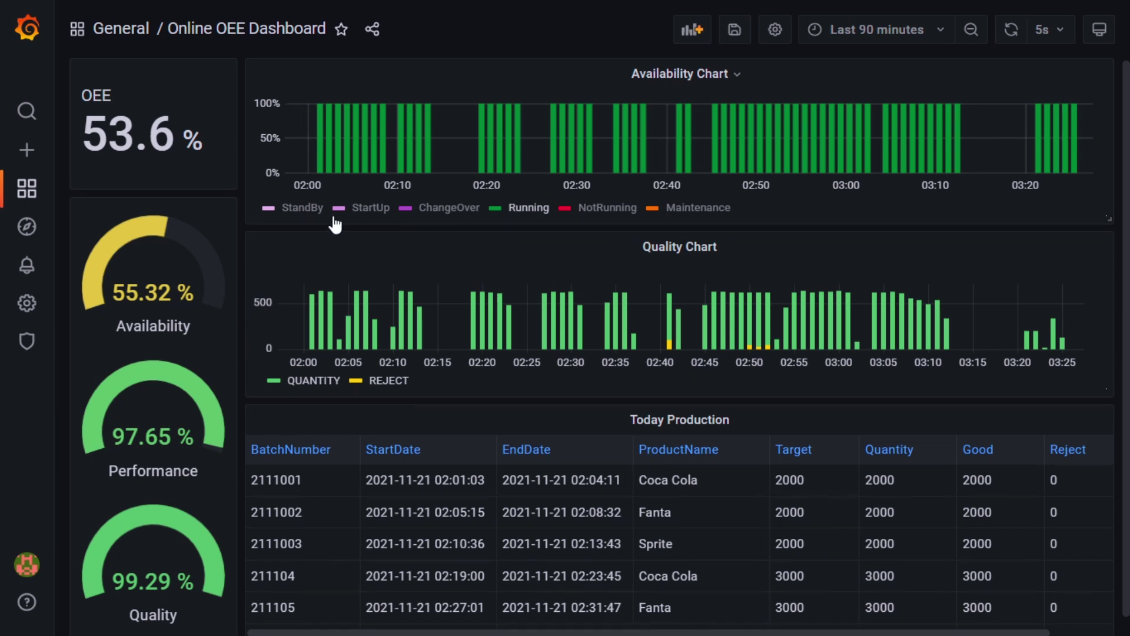
{"action": "left_click", "coordinate": [360, 217]}
{"action": "left_click", "coordinate": [360, 218]}
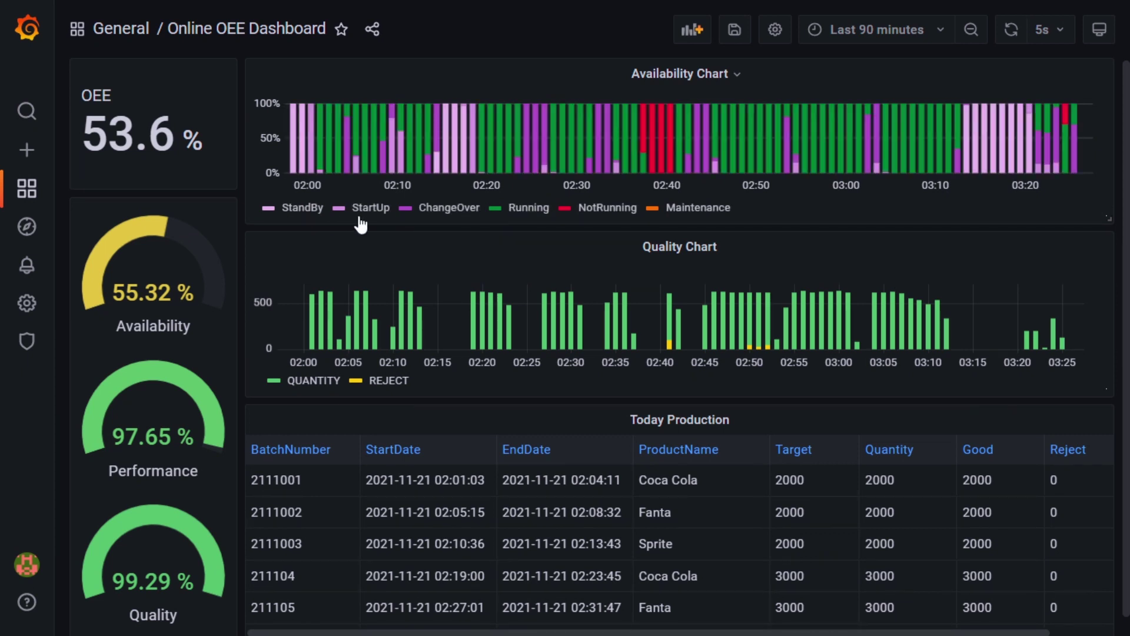
Isolate the REJECT and QUANTITY series in turn in the Quality Chart and show both series again.
{"action": "left_click", "coordinate": [382, 382]}
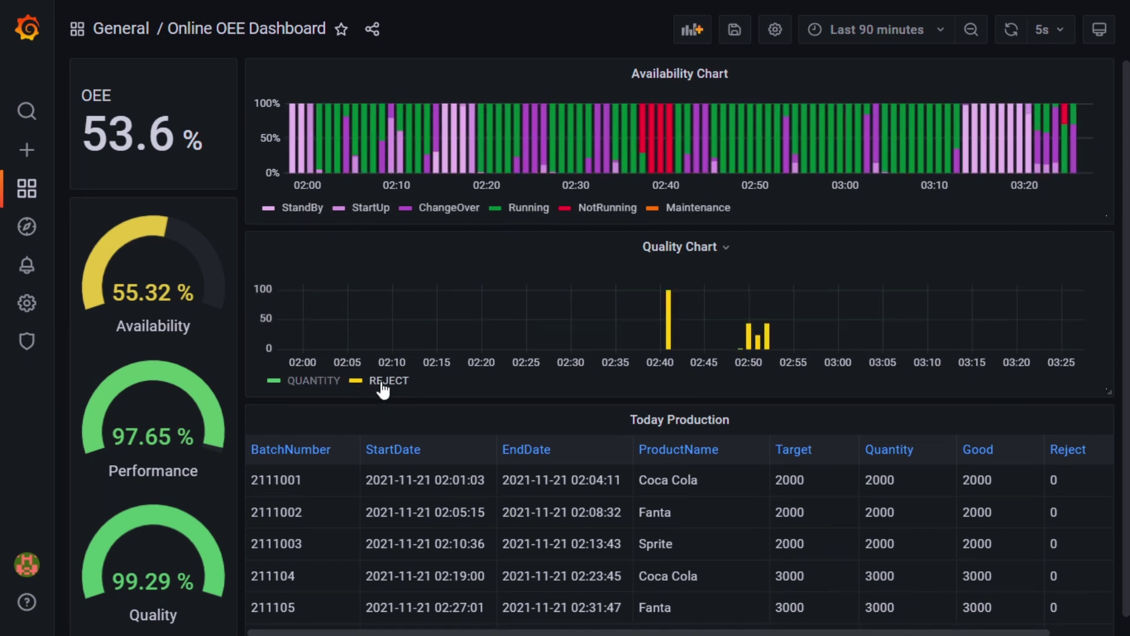
{"action": "left_click", "coordinate": [383, 383]}
{"action": "left_click", "coordinate": [316, 382]}
{"action": "left_click", "coordinate": [316, 383]}
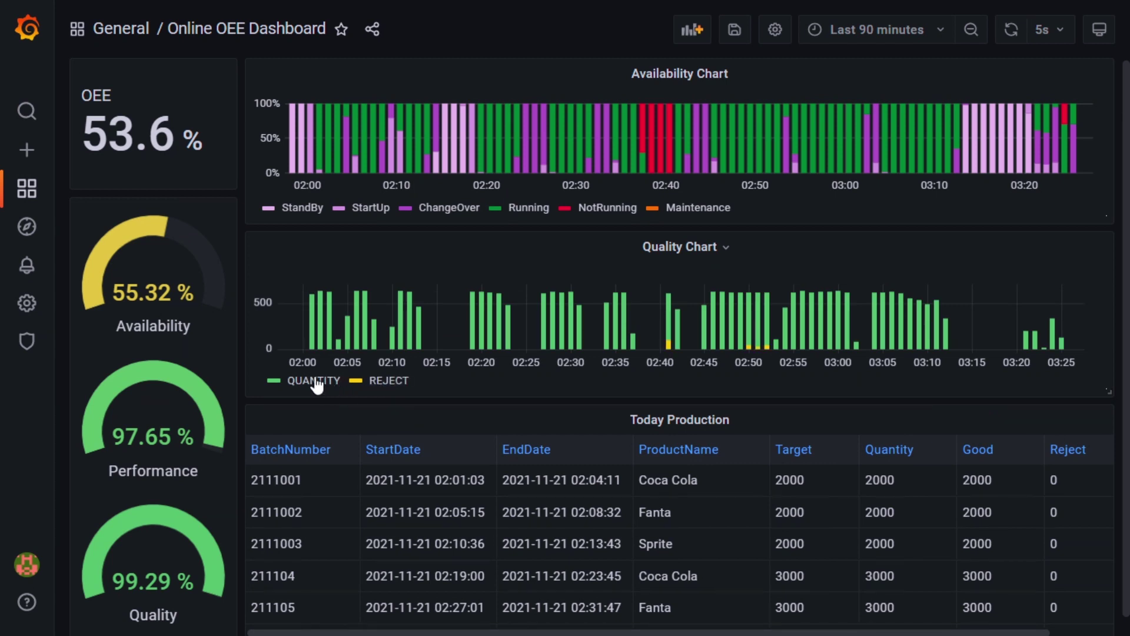
{"action": "left_click", "coordinate": [383, 382]}
{"action": "left_click", "coordinate": [383, 382]}
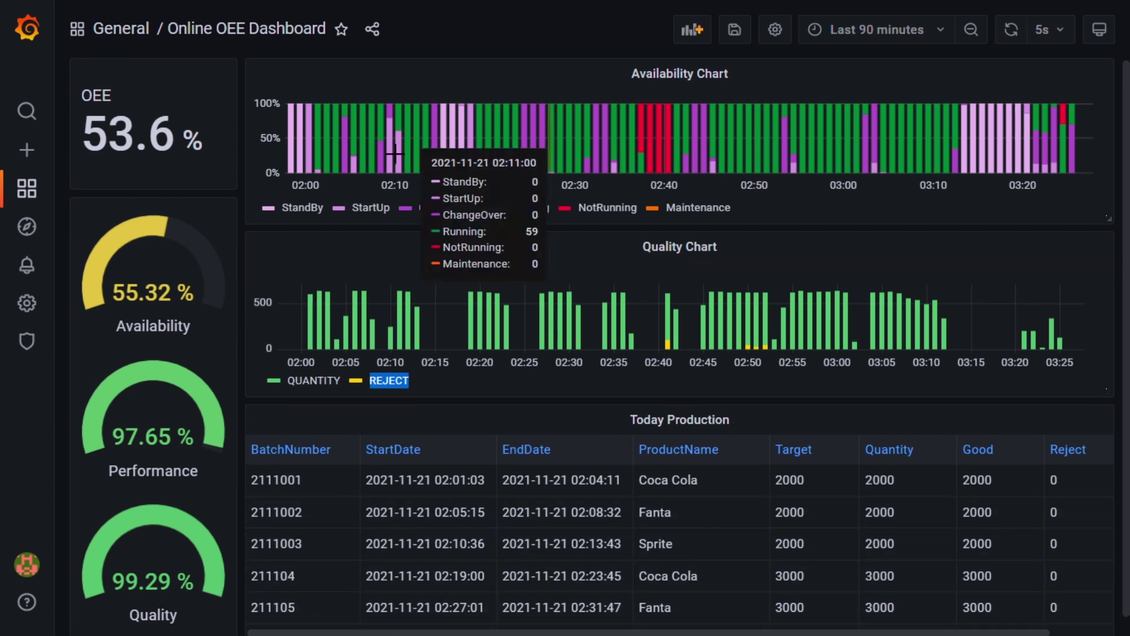
Switch to the running PowerPoint slide show and advance to the slide on measuring production asset effectiveness.
{"action": "key", "text": "super"}
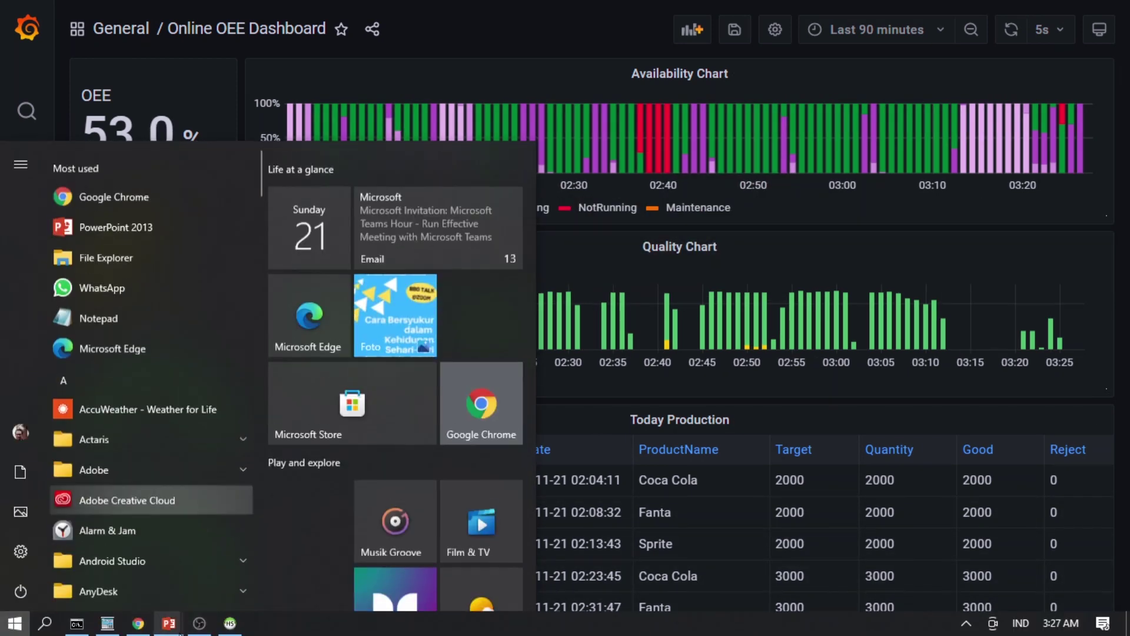
{"action": "mouse_move", "coordinate": [168, 627]}
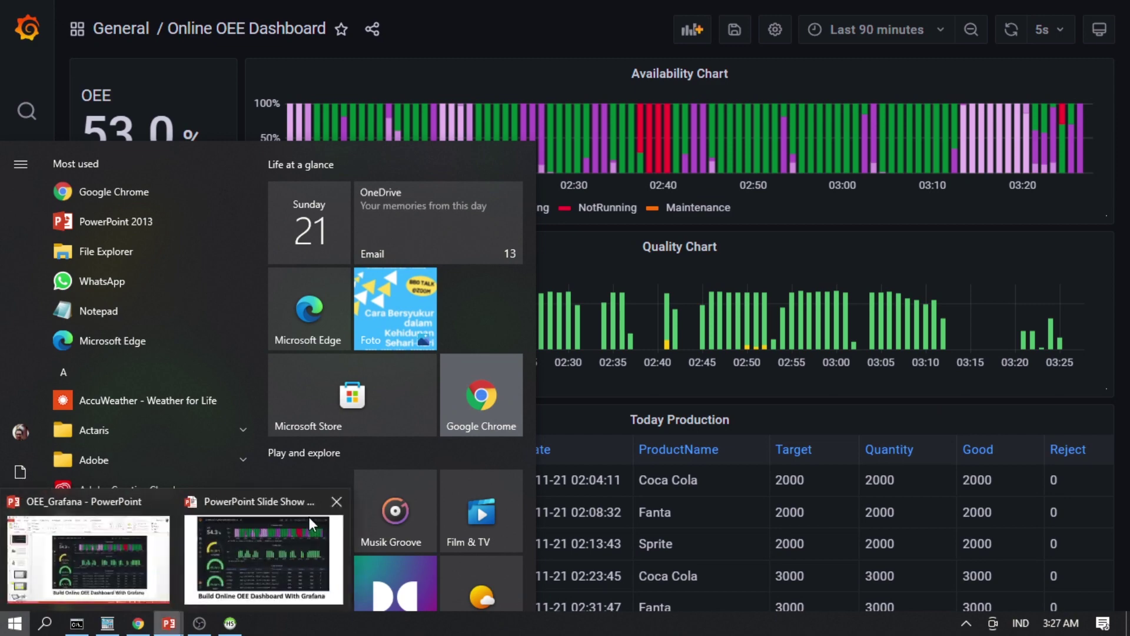
{"action": "left_click", "coordinate": [309, 517]}
{"action": "left_click", "coordinate": [438, 441]}
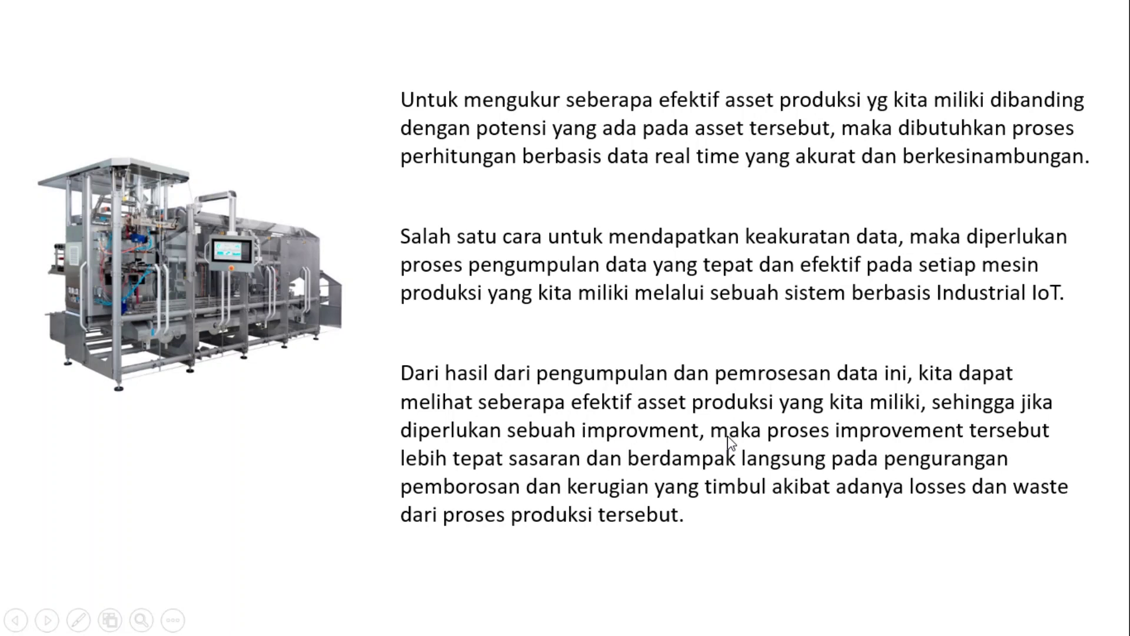
Switch to the Online OEE Dashboard in Chrome and examine its charts and production table.
{"action": "key", "text": "super"}
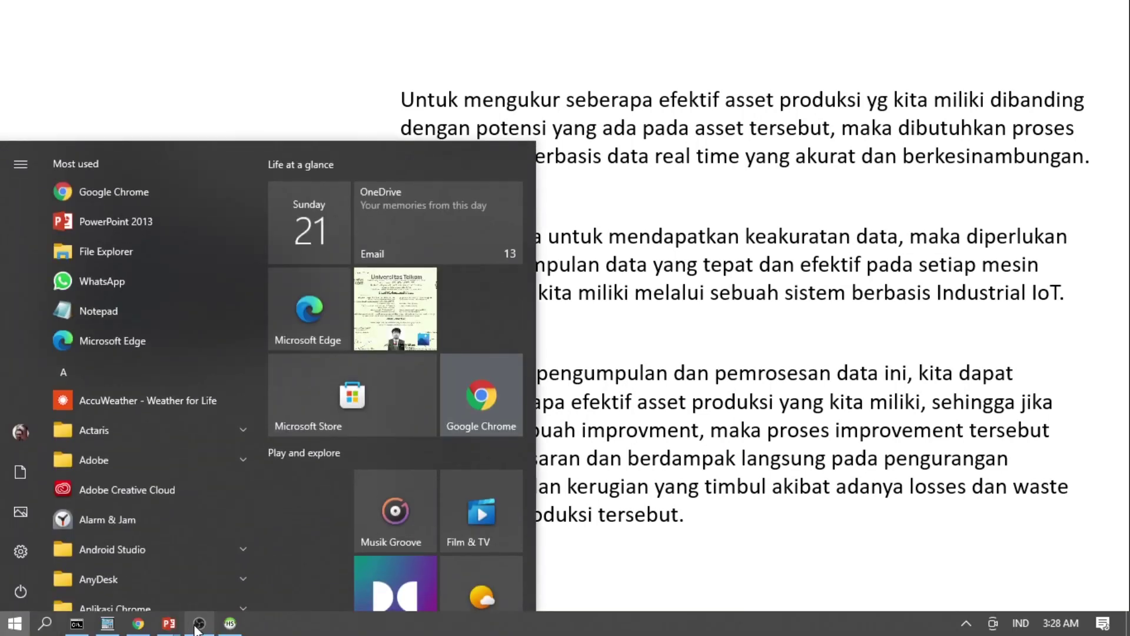
{"action": "left_click", "coordinate": [138, 624]}
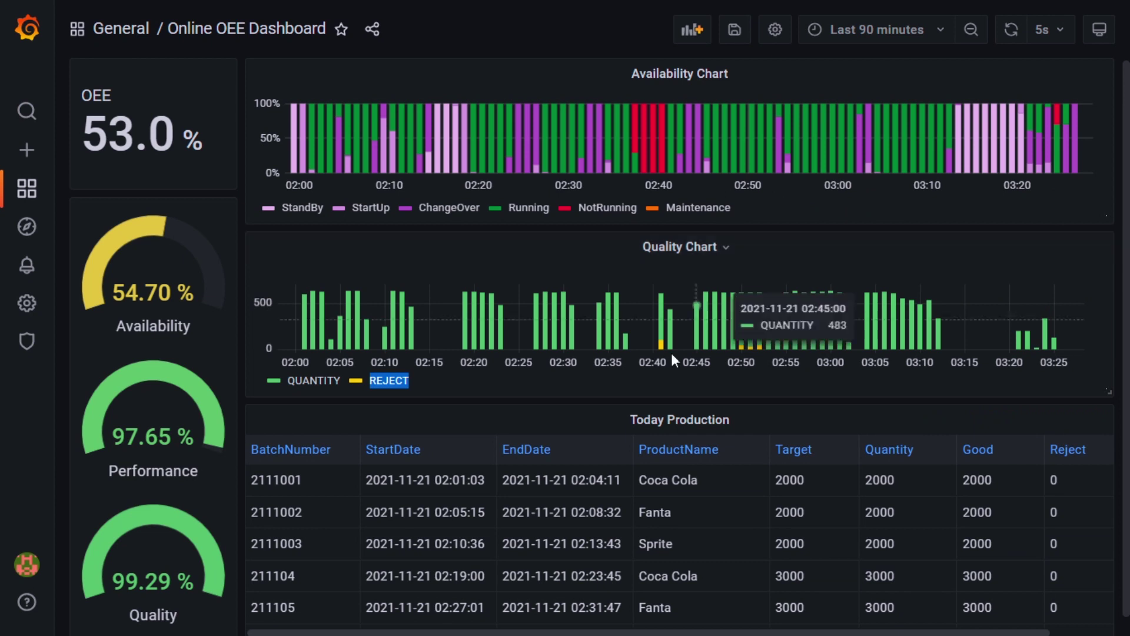
{"action": "scroll", "coordinate": [666, 494], "scroll_direction": "down", "scroll_amount": 5}
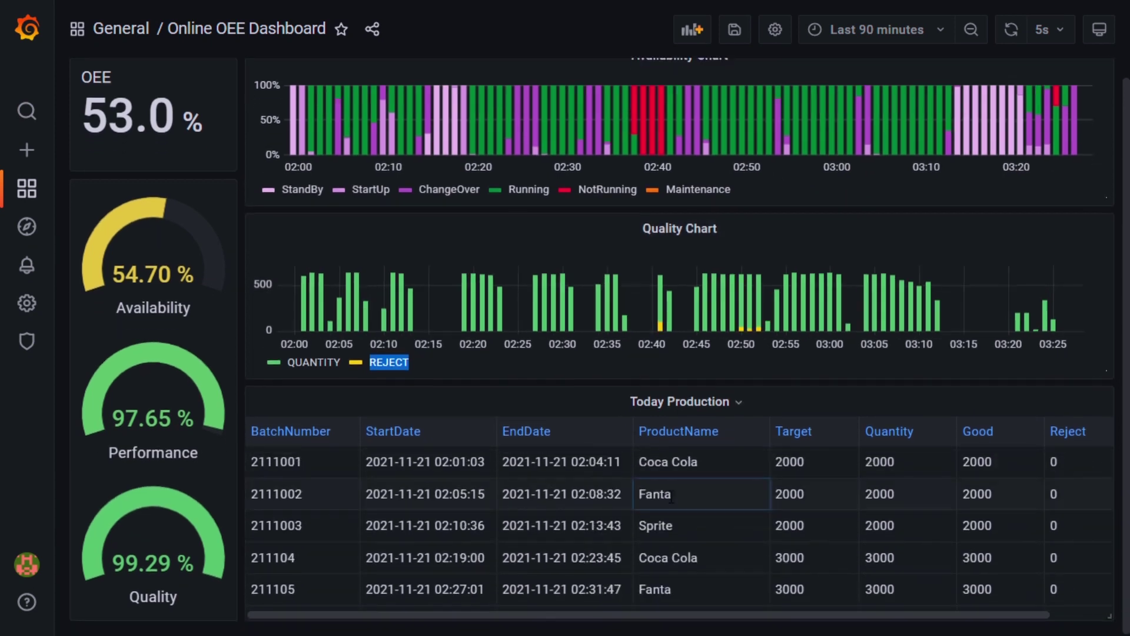
{"action": "scroll", "coordinate": [696, 375], "scroll_direction": "up", "scroll_amount": 1}
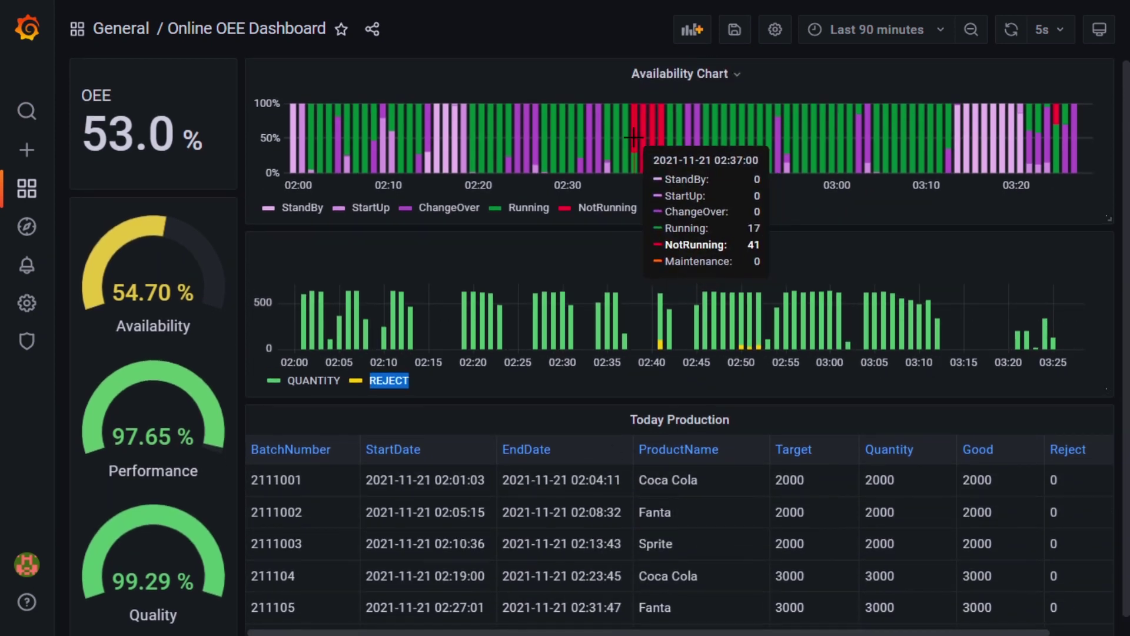
Return to the PowerPoint slide show and advance to the slide on the three components needed to measure asset effectiveness.
{"action": "key", "text": "super"}
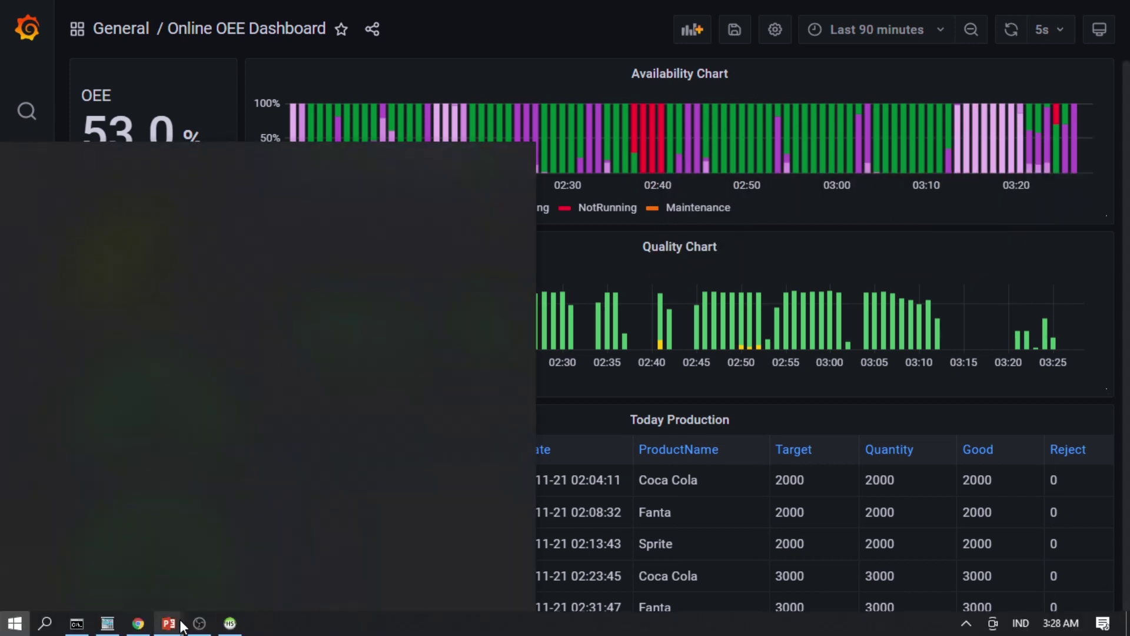
{"action": "left_click", "coordinate": [138, 625]}
{"action": "key", "text": "super"}
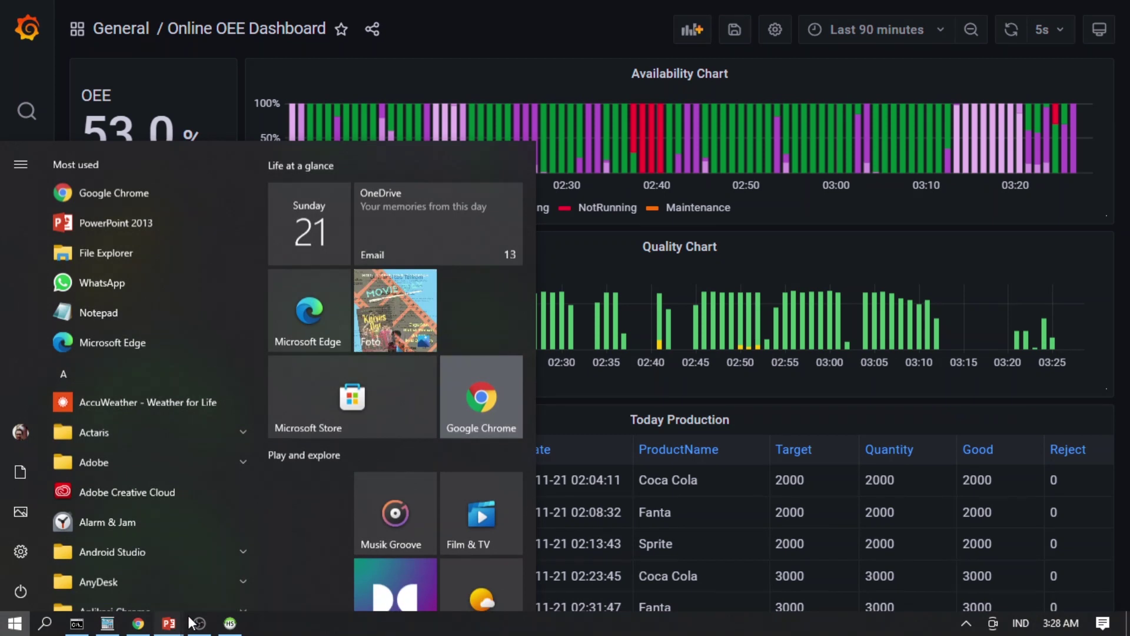
{"action": "mouse_move", "coordinate": [199, 622]}
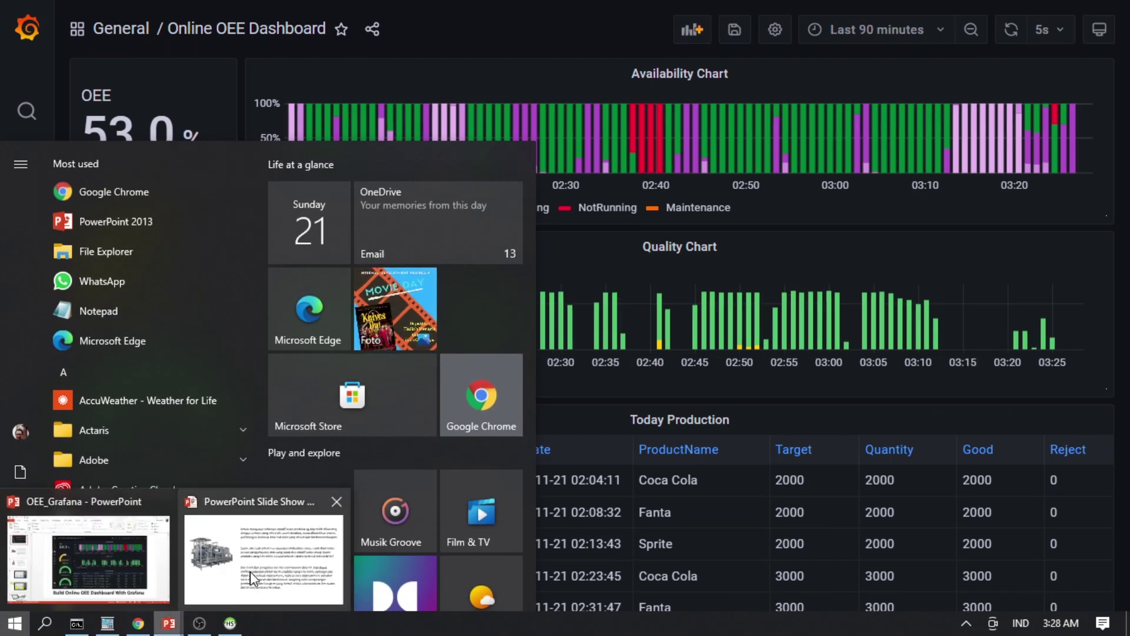
{"action": "left_click", "coordinate": [253, 578]}
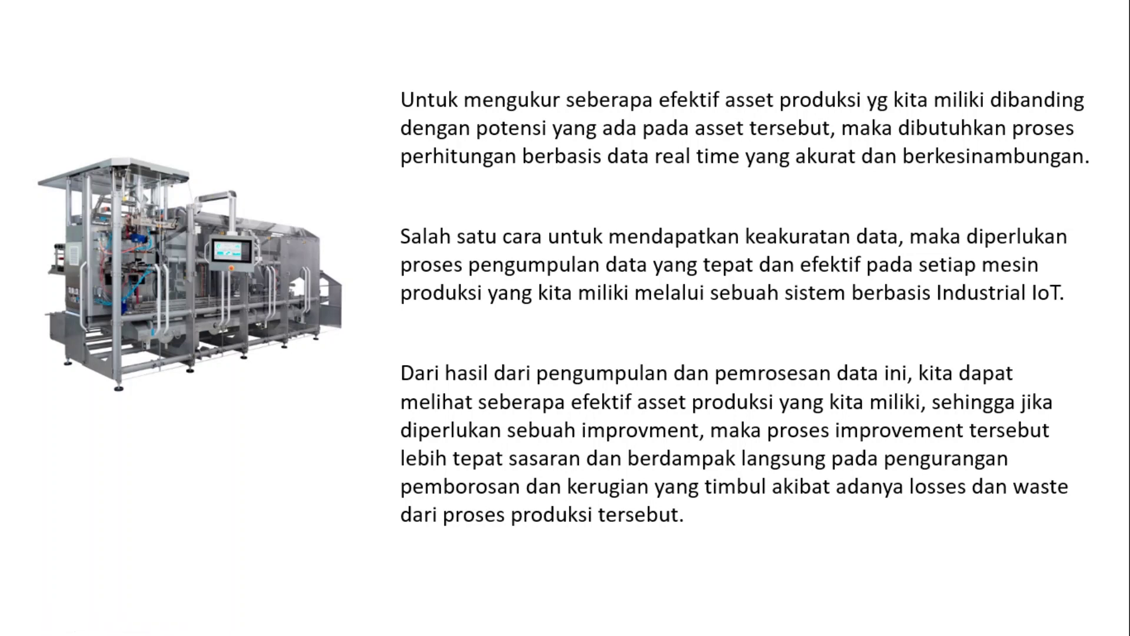
{"action": "key", "text": "Right"}
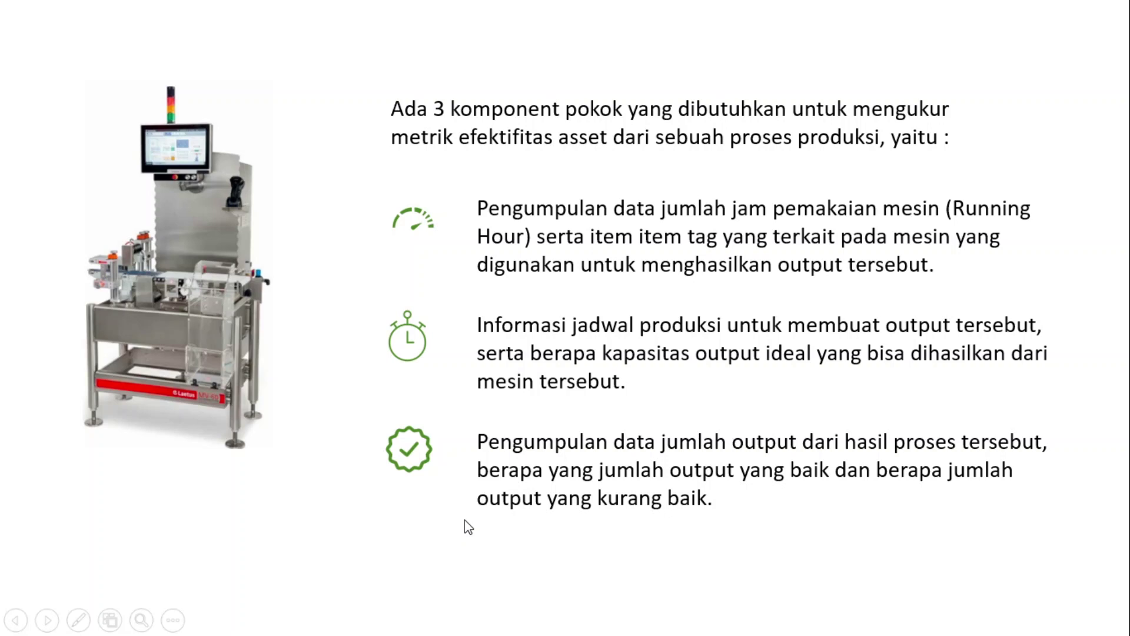
View the HINET Live Panel with the recipe and machine status, and switch to the Online OEE Dashboard in Chrome.
{"action": "key", "text": "super"}
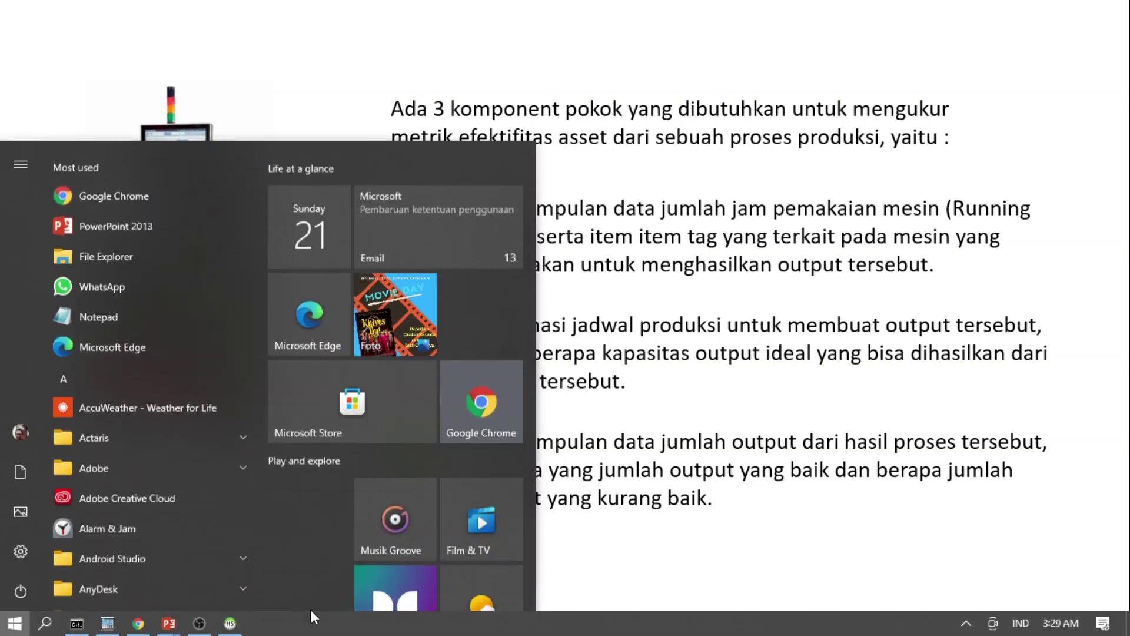
{"action": "left_click", "coordinate": [113, 631]}
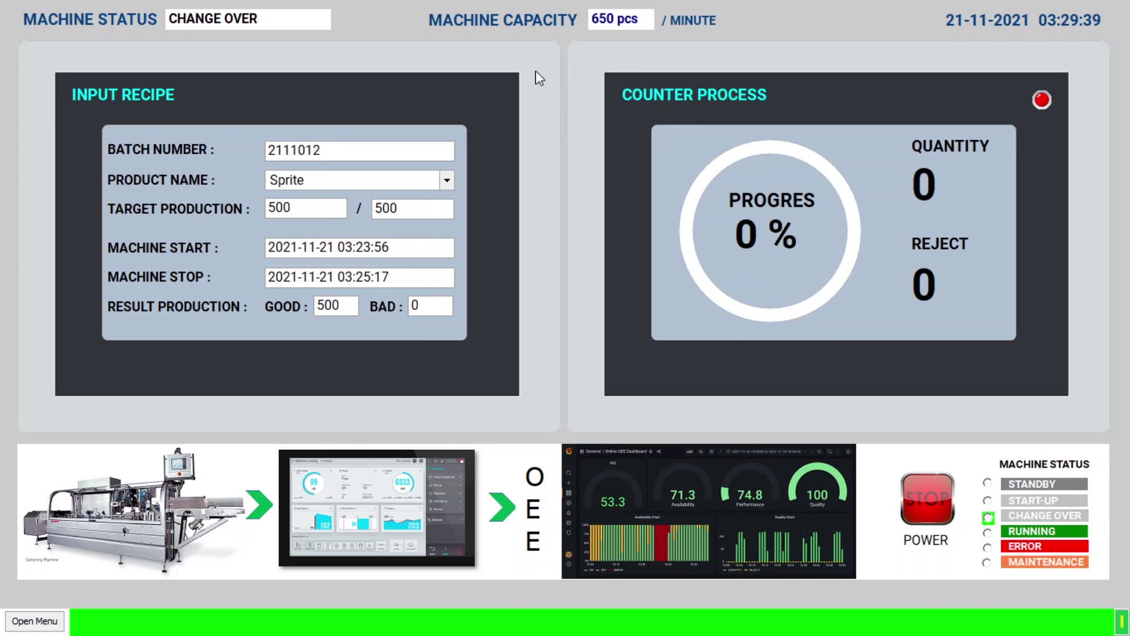
{"action": "key", "text": "super"}
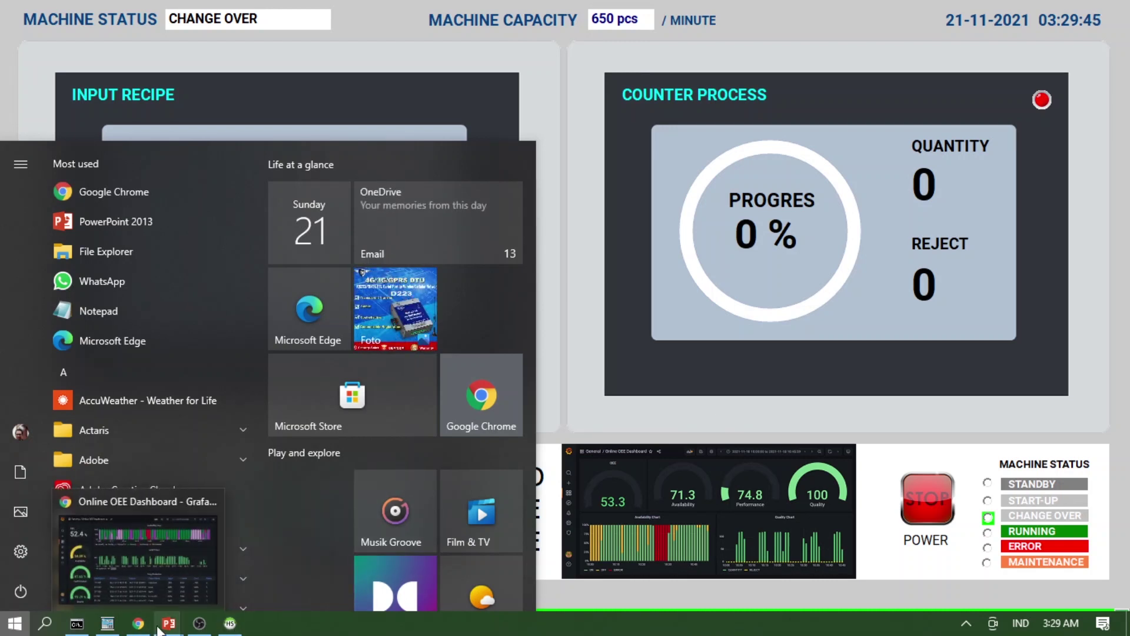
{"action": "mouse_move", "coordinate": [168, 627]}
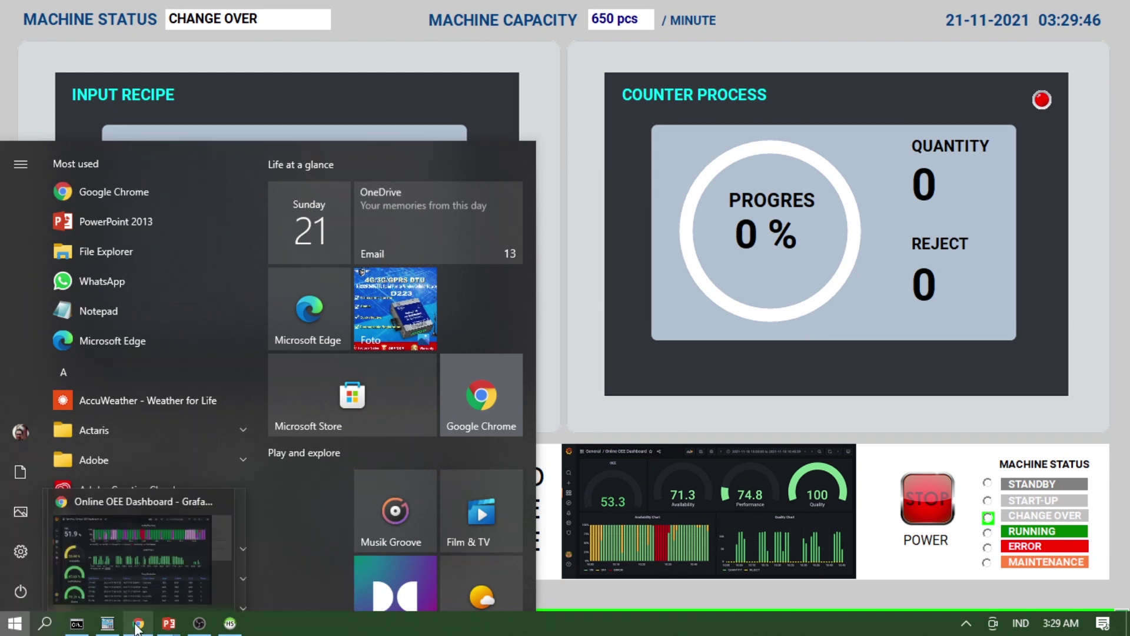
{"action": "left_click", "coordinate": [138, 623]}
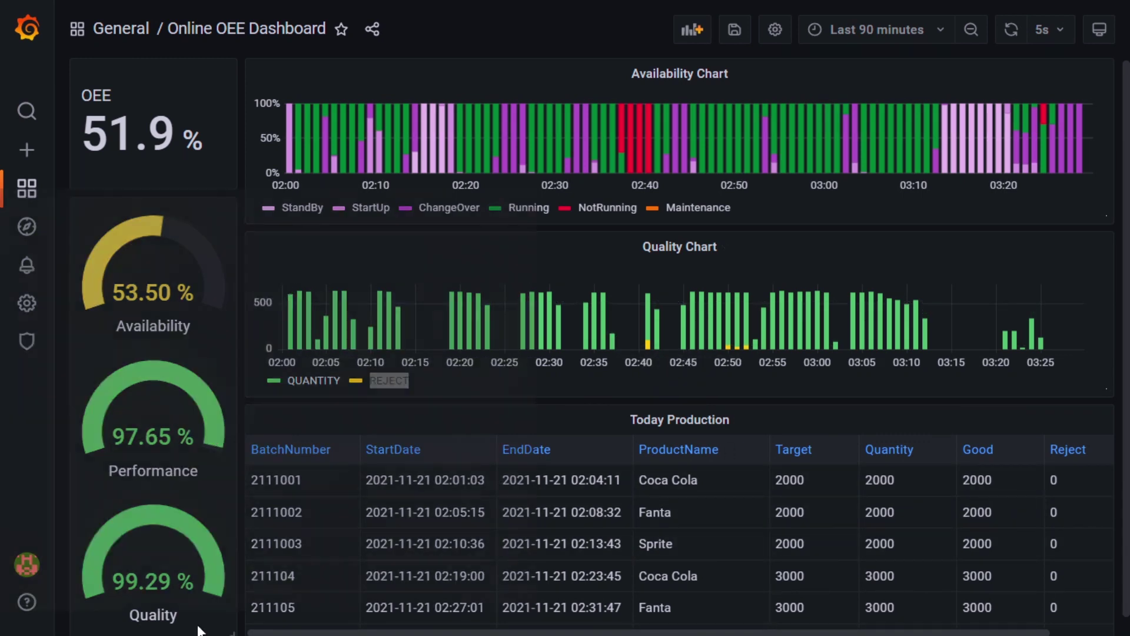
Revisit the HINET Live Panel's recipe and counter process, and bring the Grafana dashboard back to compare its OEE charts.
{"action": "key", "text": "super"}
{"action": "left_click", "coordinate": [109, 625]}
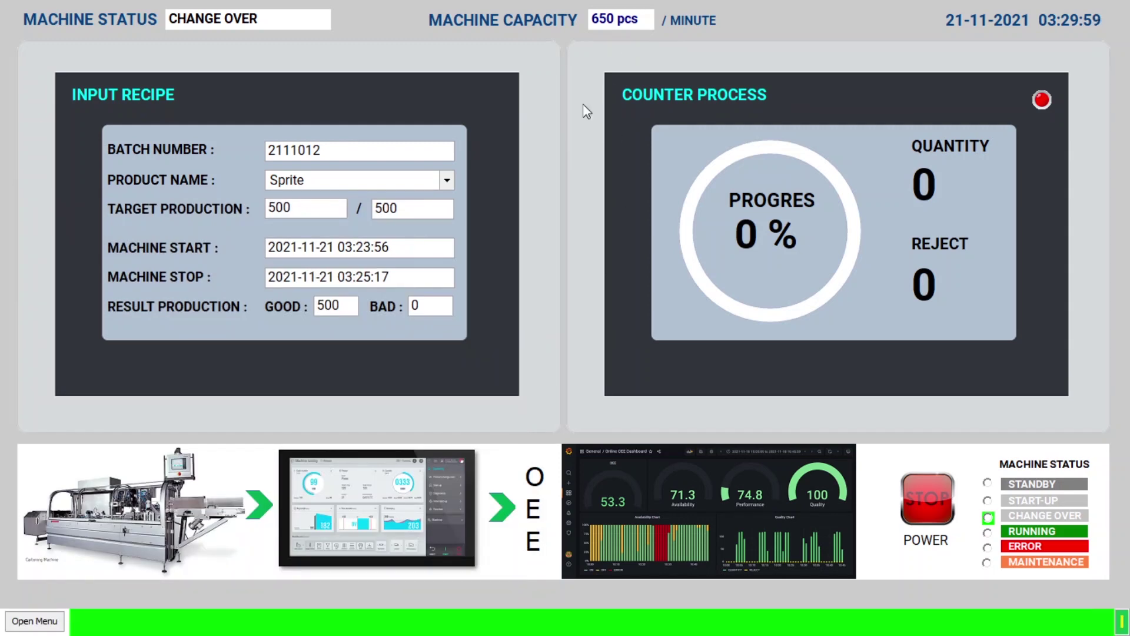
{"action": "key", "text": "super"}
{"action": "left_click", "coordinate": [108, 625]}
{"action": "key", "text": "super"}
{"action": "left_click", "coordinate": [139, 625]}
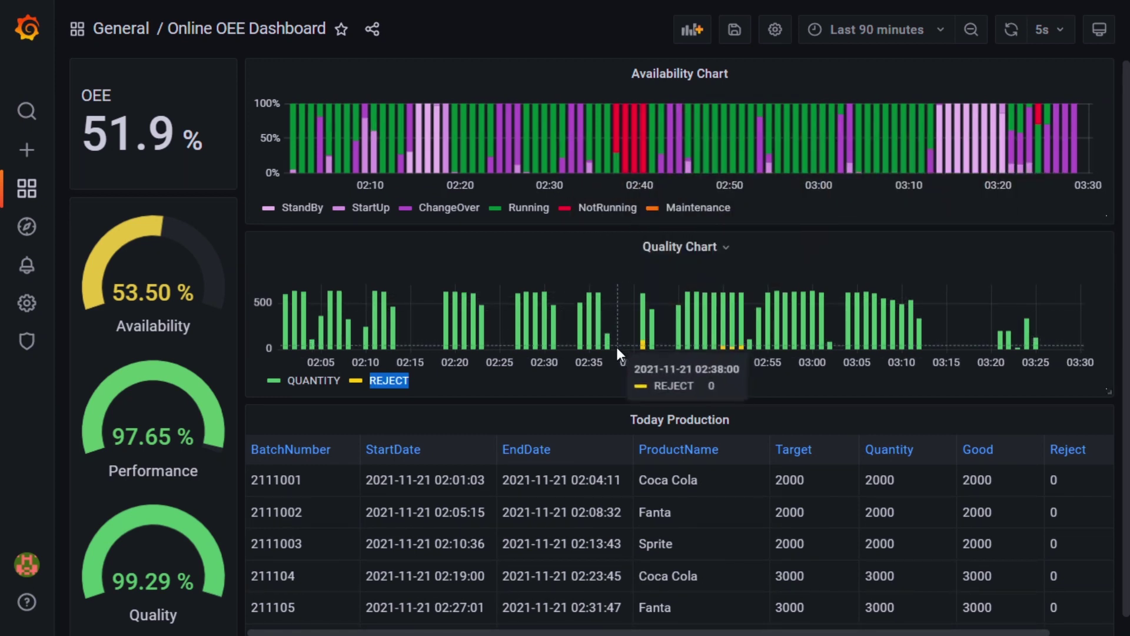
Bring back the PowerPoint slide show on the slide listing the three components of asset effectiveness.
{"action": "key", "text": "super"}
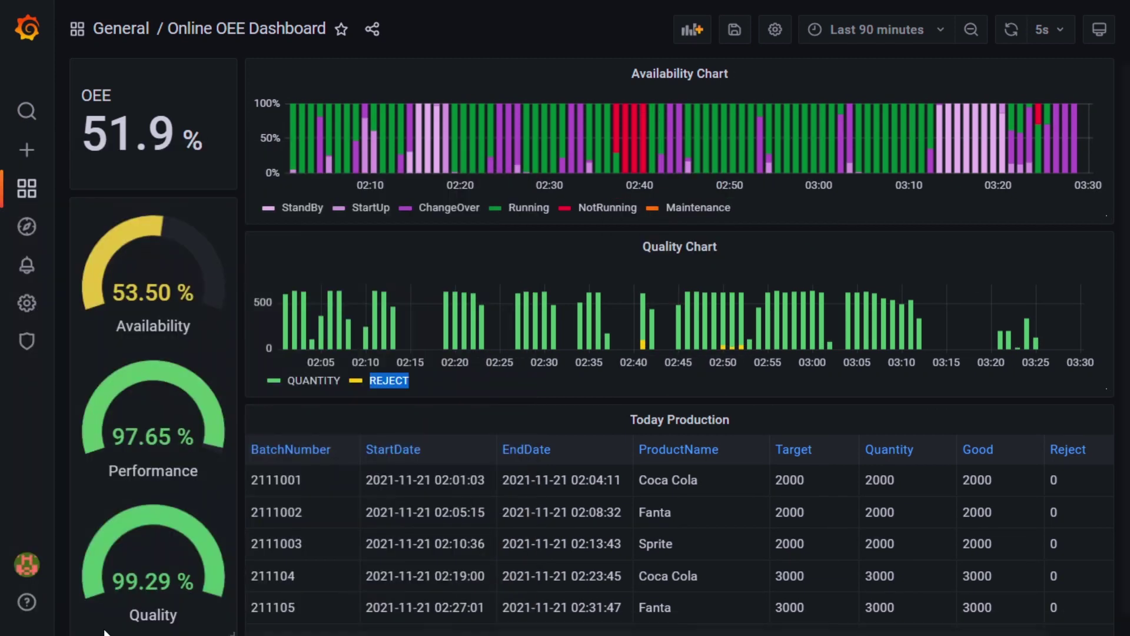
{"action": "left_click", "coordinate": [927, 328]}
{"action": "key", "text": "super"}
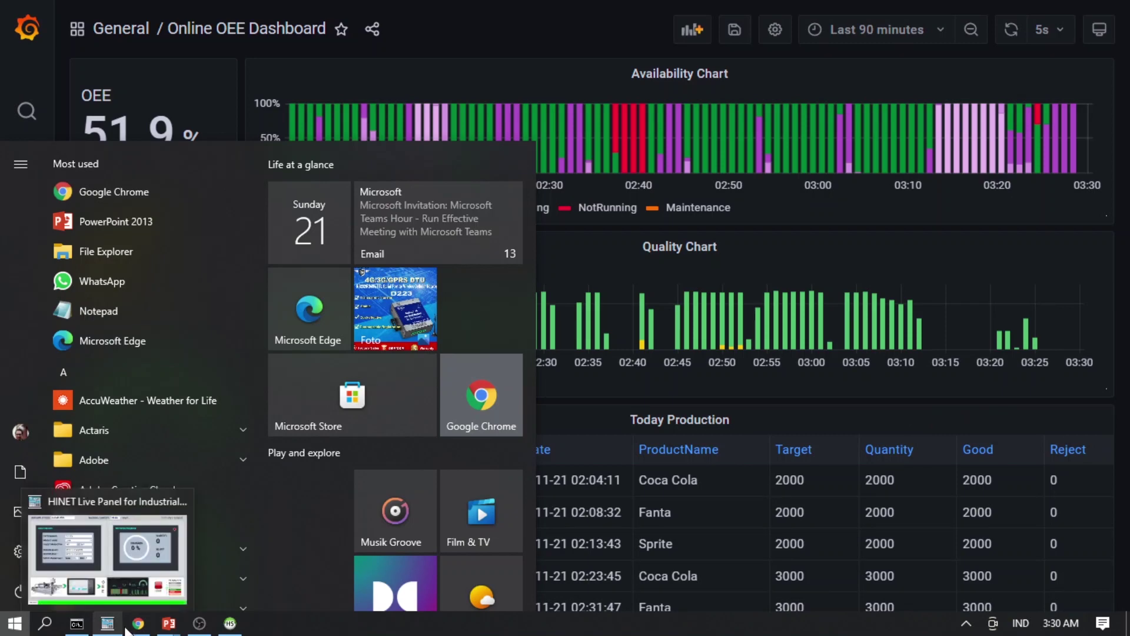
{"action": "mouse_move", "coordinate": [168, 624]}
{"action": "left_click", "coordinate": [283, 593]}
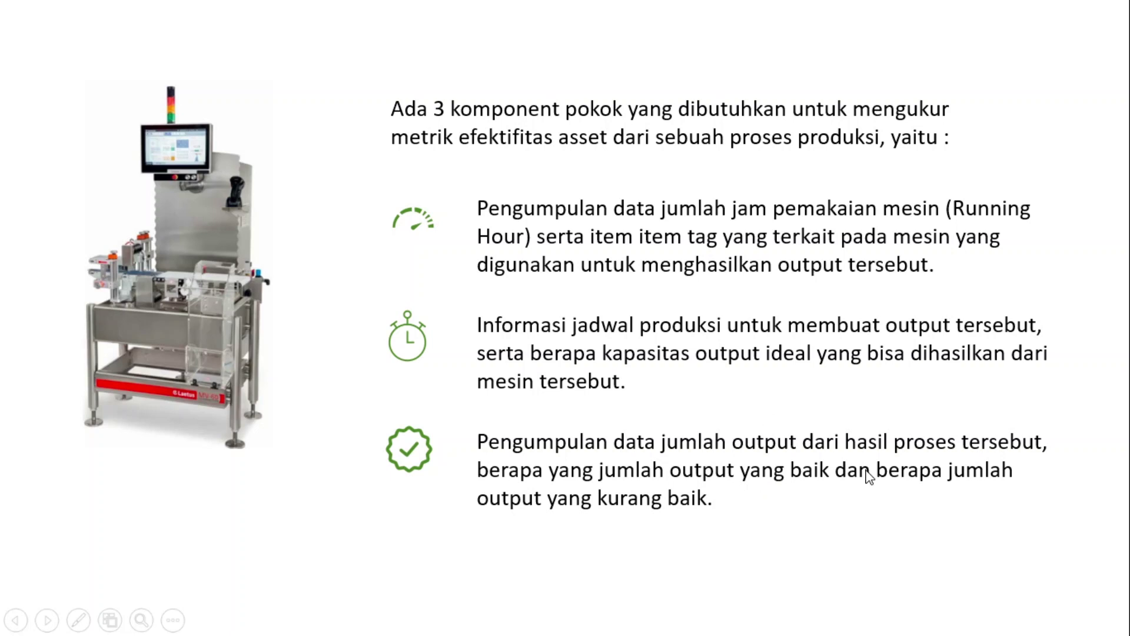
Switch to the HINET Live Panel and set the input recipe's batch number to 2111013.
{"action": "key", "text": "super"}
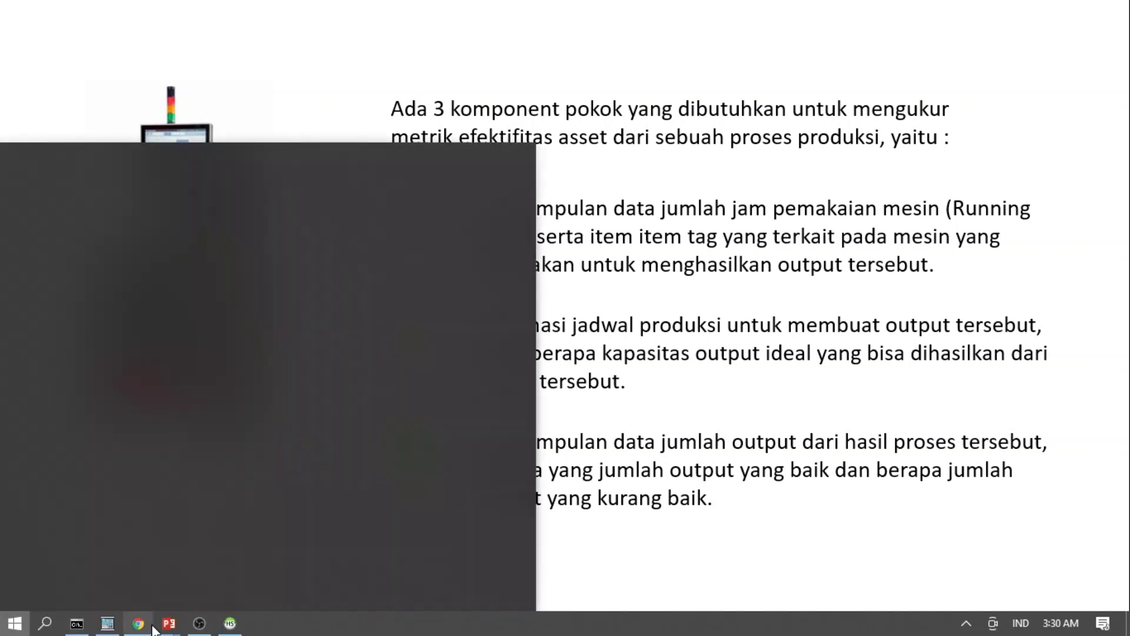
{"action": "left_click", "coordinate": [107, 628]}
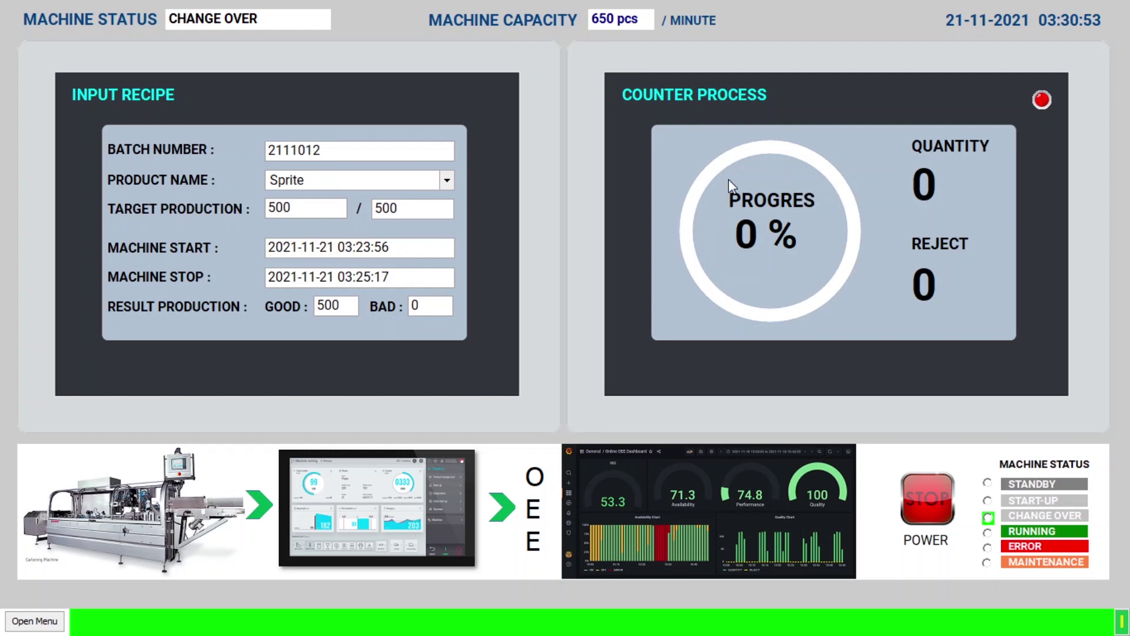
{"action": "left_click", "coordinate": [328, 152]}
{"action": "left_click", "coordinate": [450, 333]}
{"action": "left_click", "coordinate": [400, 327]}
{"action": "double_click", "coordinate": [410, 340]}
{"action": "left_click", "coordinate": [400, 334]}
{"action": "left_click", "coordinate": [480, 327]}
{"action": "left_click", "coordinate": [527, 324]}
Choose Coca Cola as the product, set the target production to 500 and start the counter process.
{"action": "left_click", "coordinate": [356, 185]}
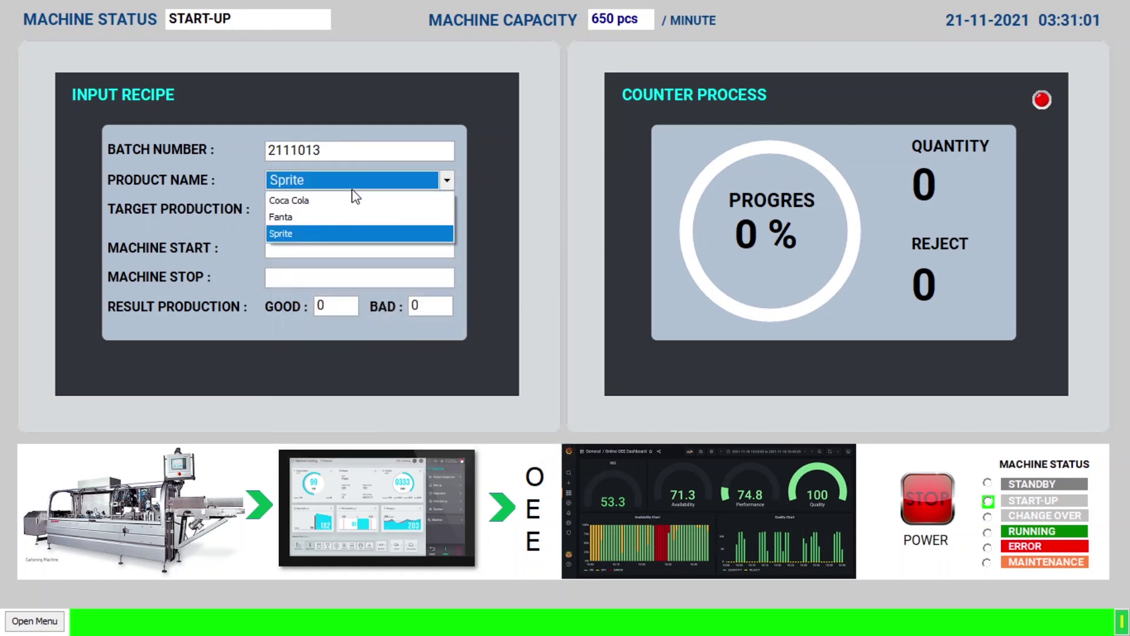
{"action": "left_click", "coordinate": [347, 199]}
{"action": "left_click", "coordinate": [327, 213]}
{"action": "left_click", "coordinate": [437, 420]}
{"action": "double_click", "coordinate": [440, 501]}
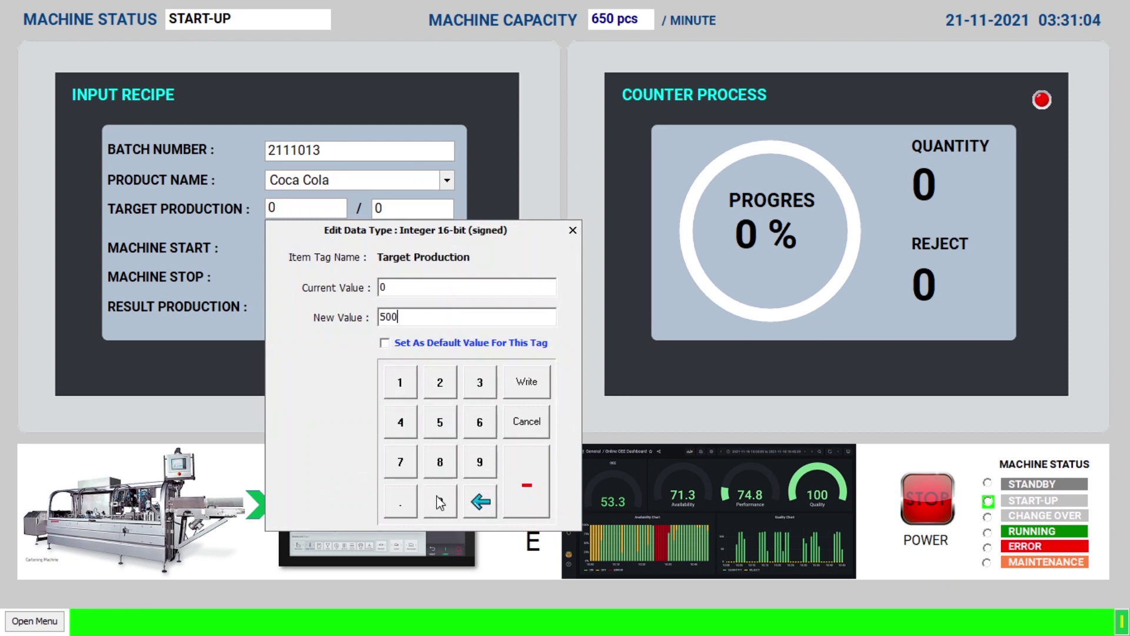
{"action": "left_click", "coordinate": [545, 394]}
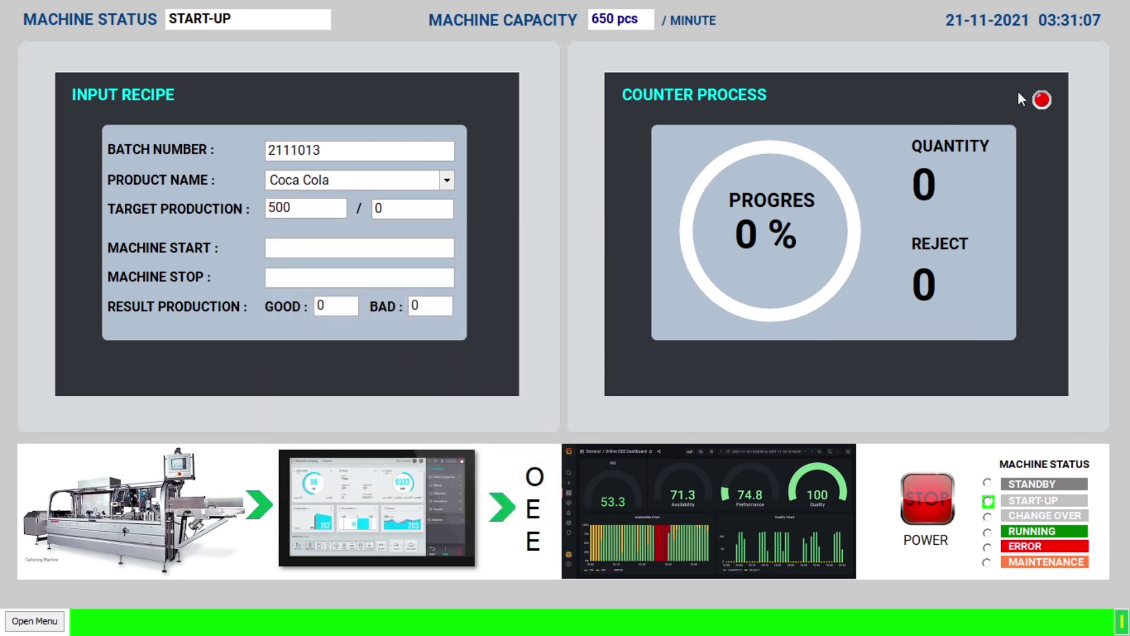
{"action": "left_click", "coordinate": [1041, 102]}
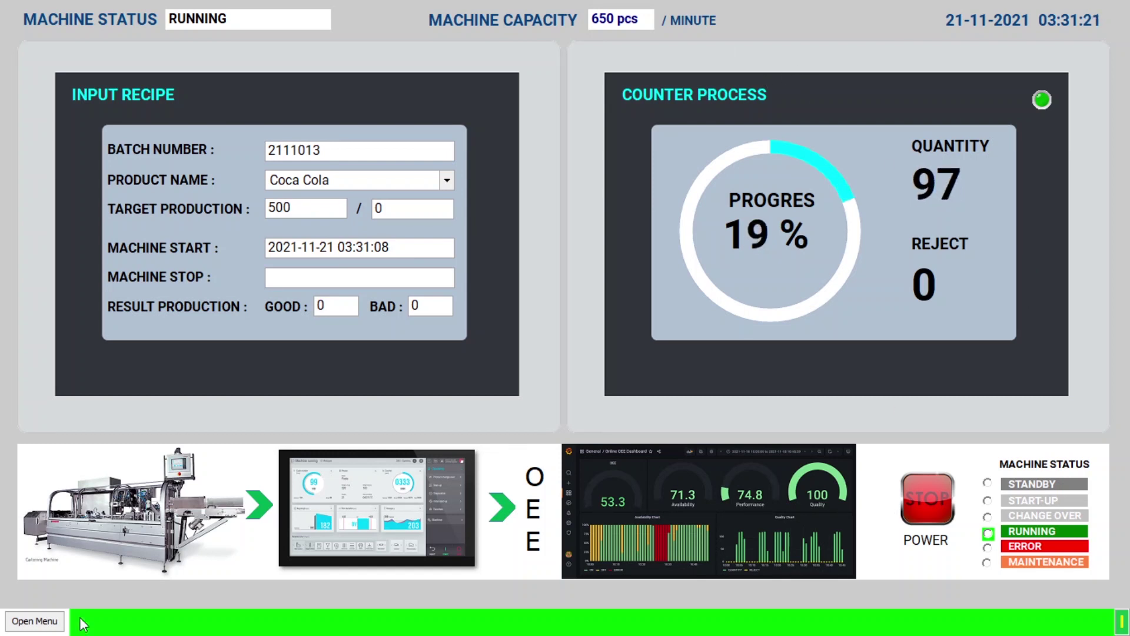
Check the Grafana OEE dashboard, and return to the PowerPoint slide show to reveal the availability, performance and quality callouts on the HMI slide.
{"action": "key", "text": "super"}
{"action": "left_click", "coordinate": [137, 623]}
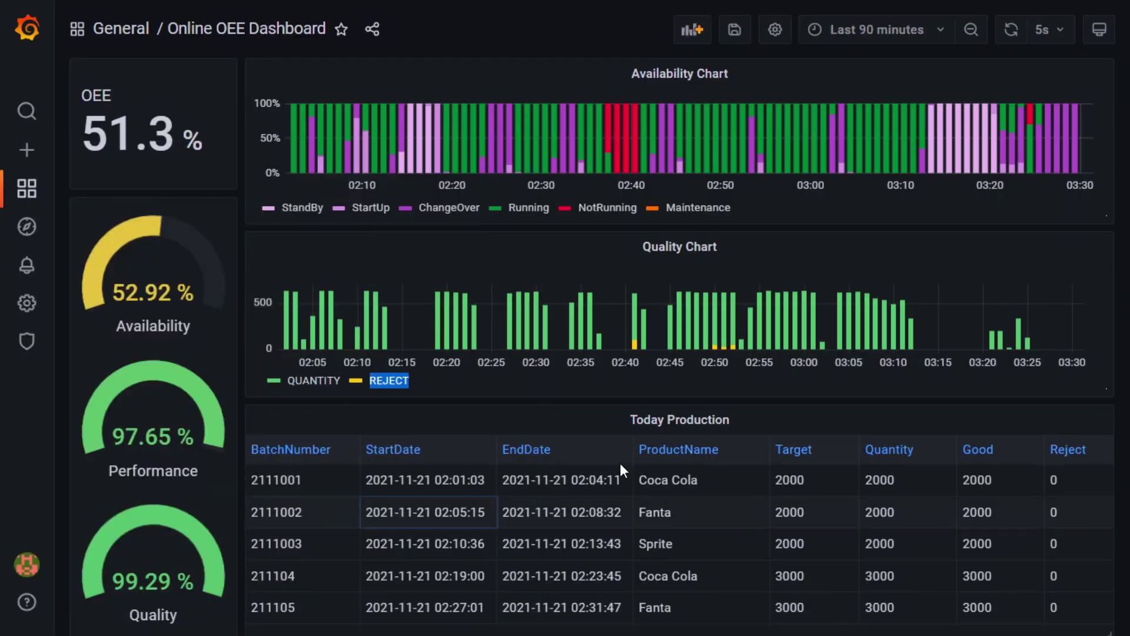
{"action": "key", "text": "super"}
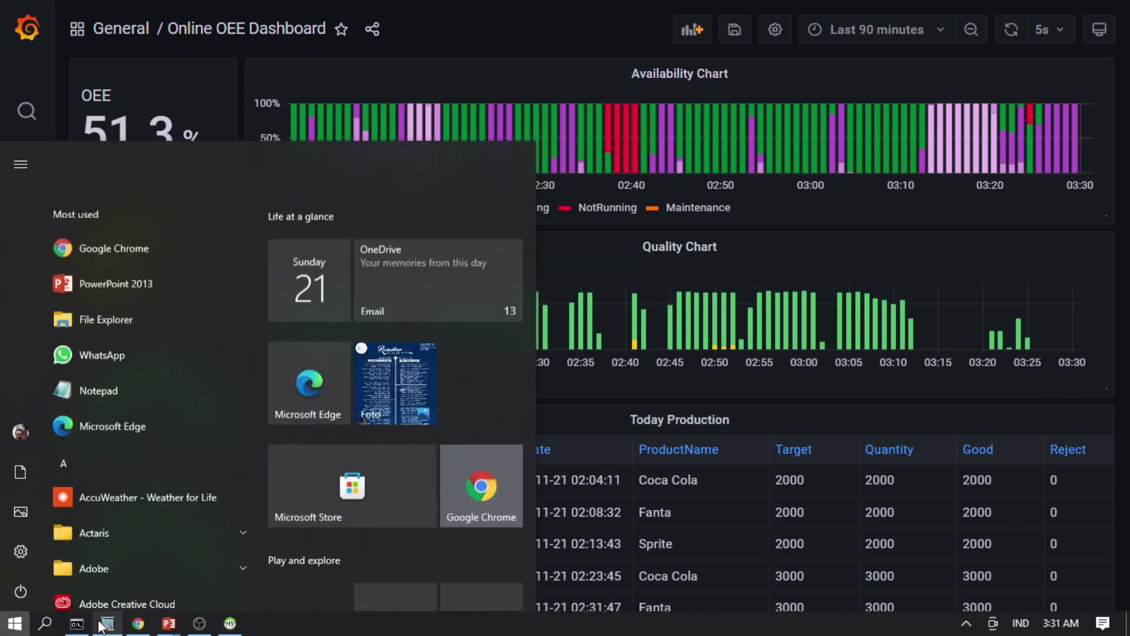
{"action": "mouse_move", "coordinate": [160, 628]}
{"action": "left_click", "coordinate": [253, 565]}
{"action": "left_click", "coordinate": [388, 462]}
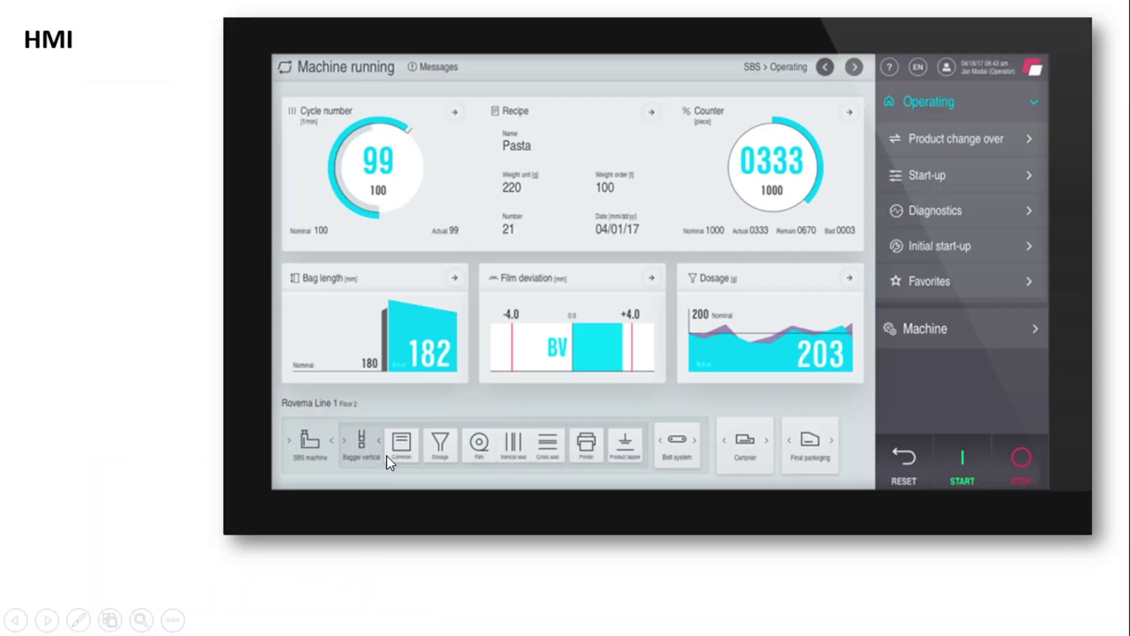
{"action": "left_click", "coordinate": [429, 210]}
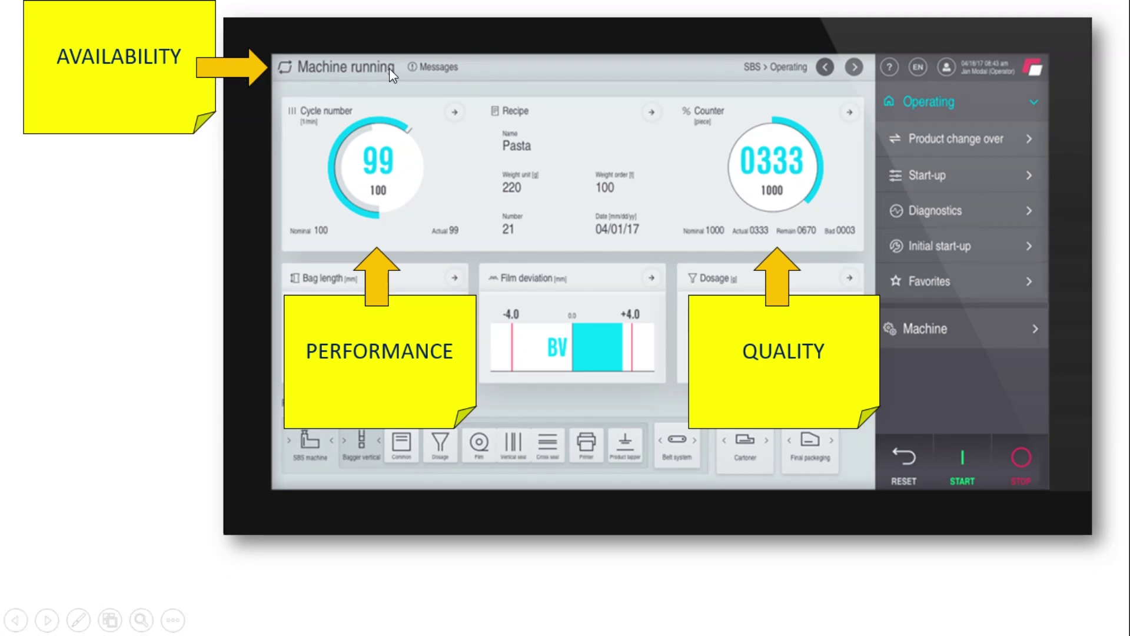
View the running Coca Cola batch on the HINET Live Panel and return to the annotated HMI slide in PowerPoint.
{"action": "key", "text": "super"}
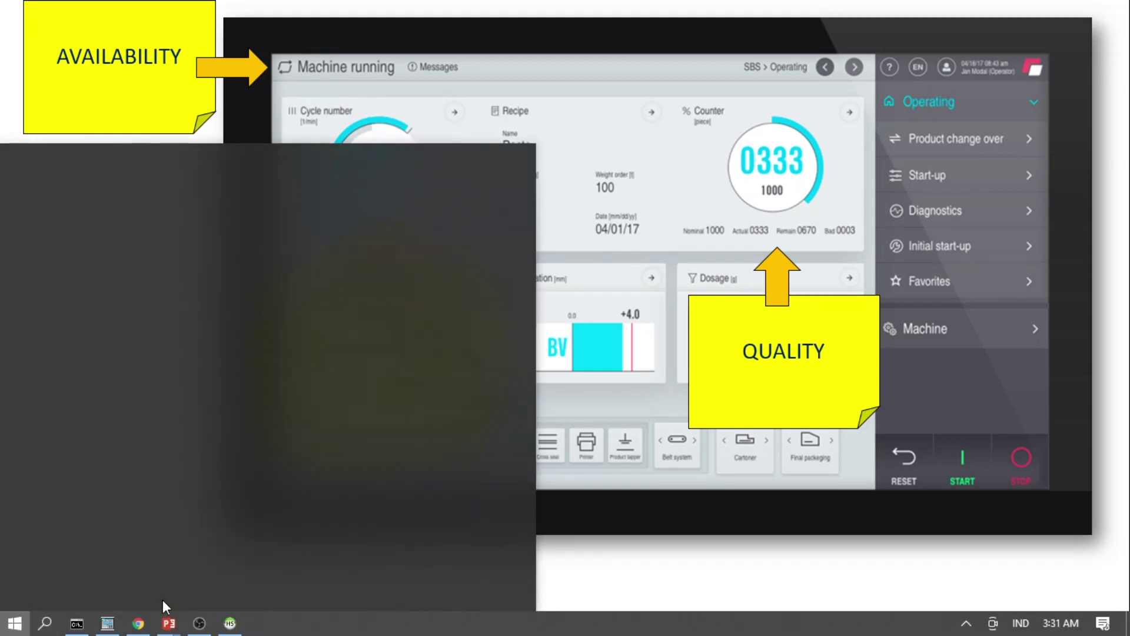
{"action": "left_click", "coordinate": [113, 627]}
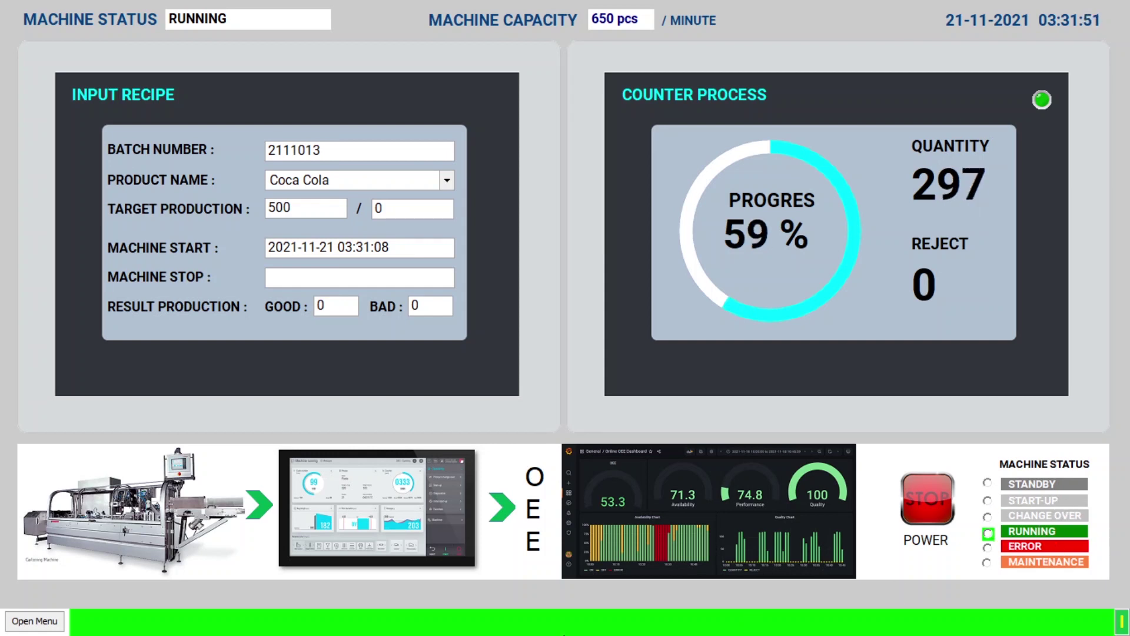
{"action": "key", "text": "super"}
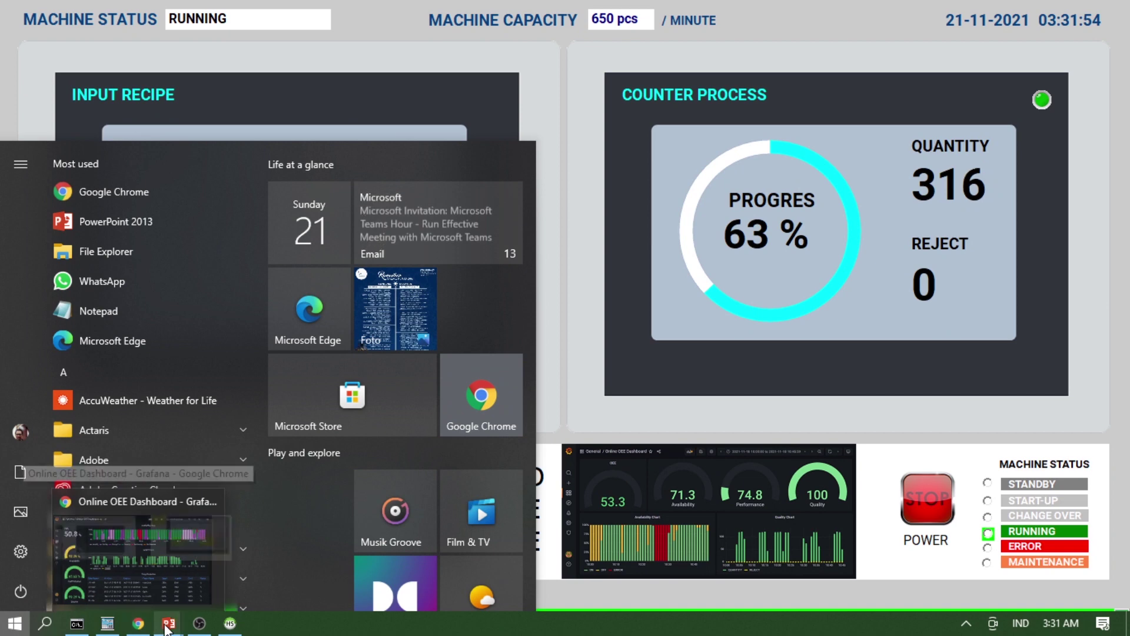
{"action": "mouse_move", "coordinate": [167, 626]}
{"action": "left_click", "coordinate": [240, 583]}
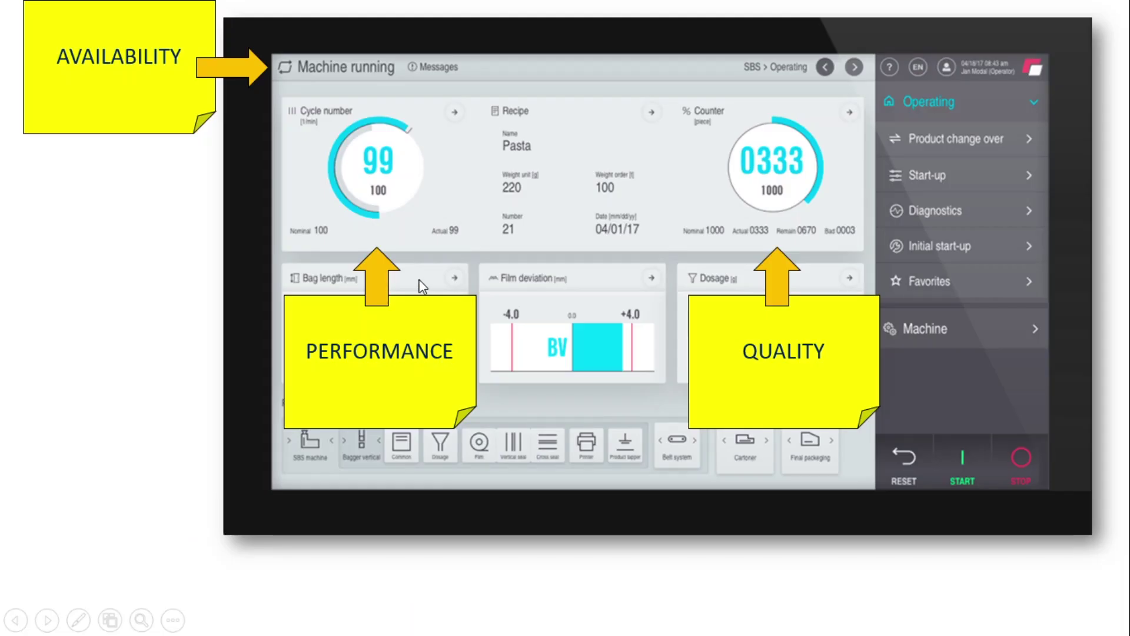
Watch the batch's counter process on the HINET Live Panel, and revisit the HMI slide and the Grafana dashboard in Chrome.
{"action": "key", "text": "super"}
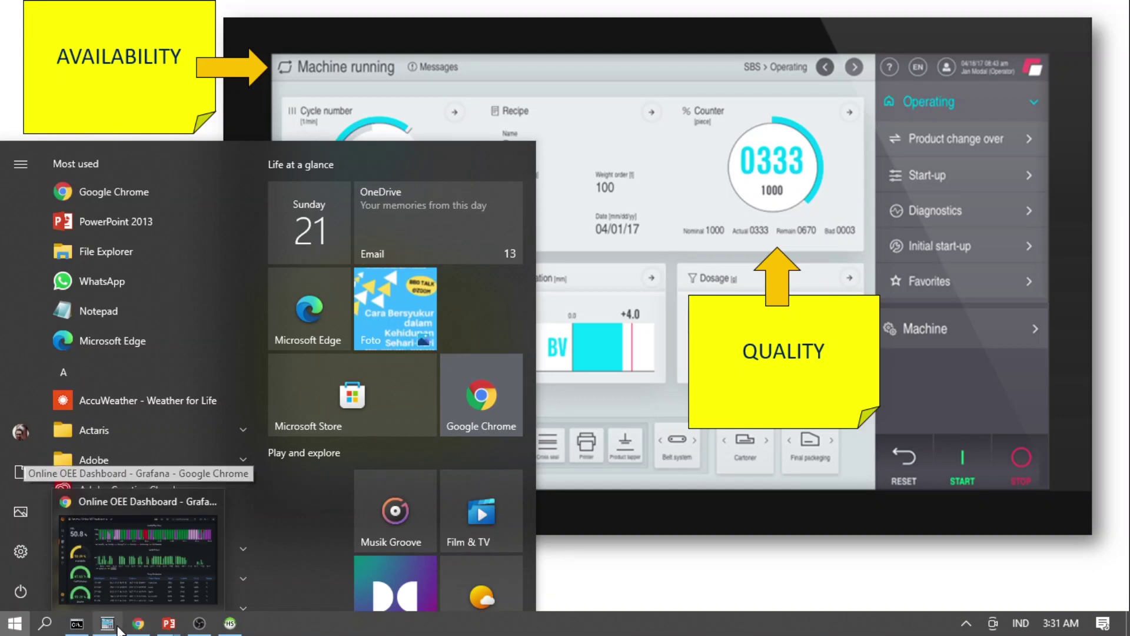
{"action": "left_click", "coordinate": [117, 626]}
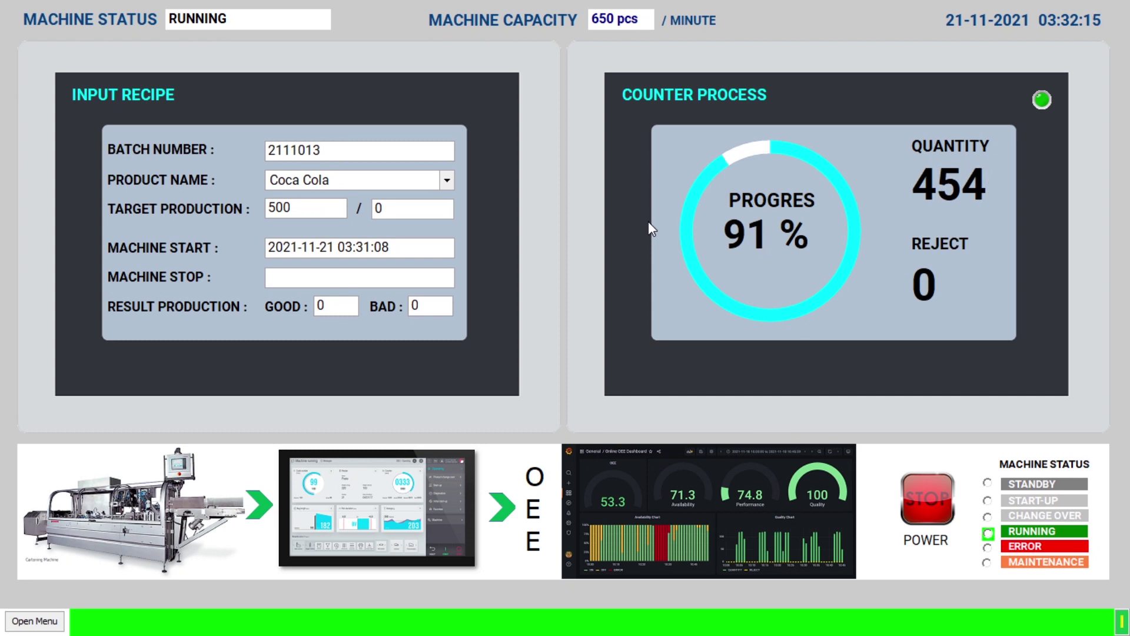
{"action": "key", "text": "super"}
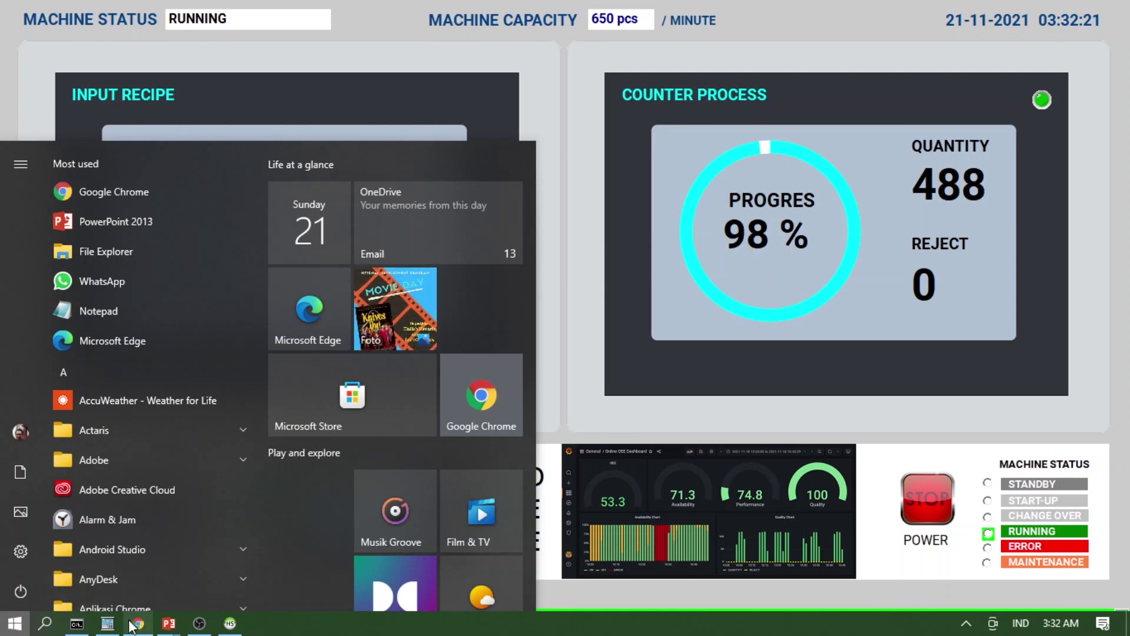
{"action": "mouse_move", "coordinate": [172, 626]}
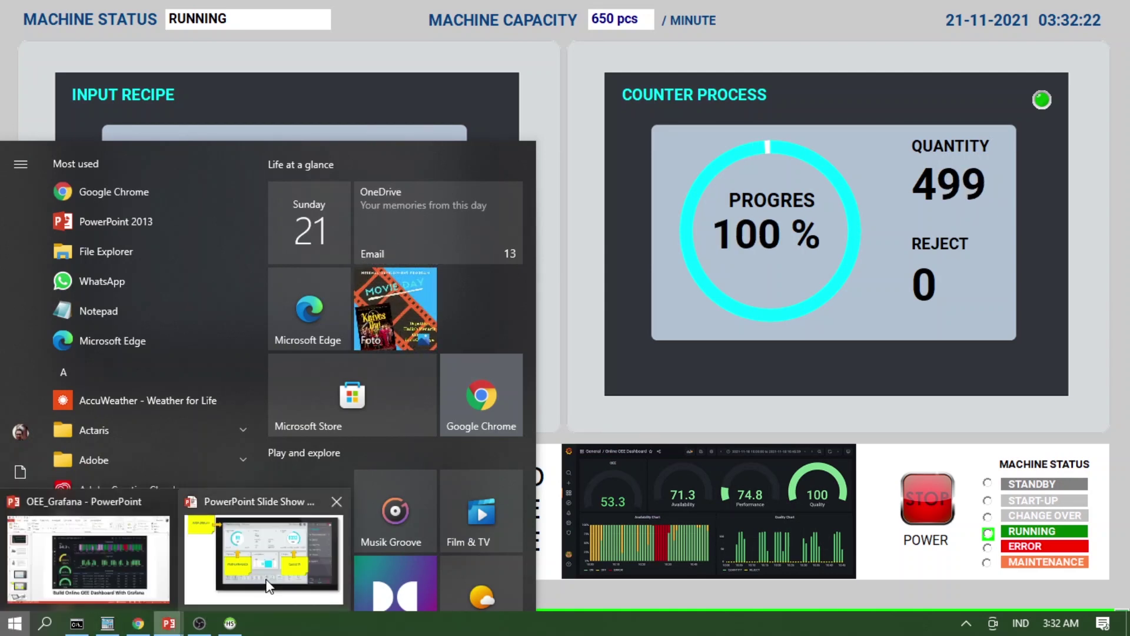
{"action": "left_click", "coordinate": [264, 550]}
{"action": "key", "text": "super"}
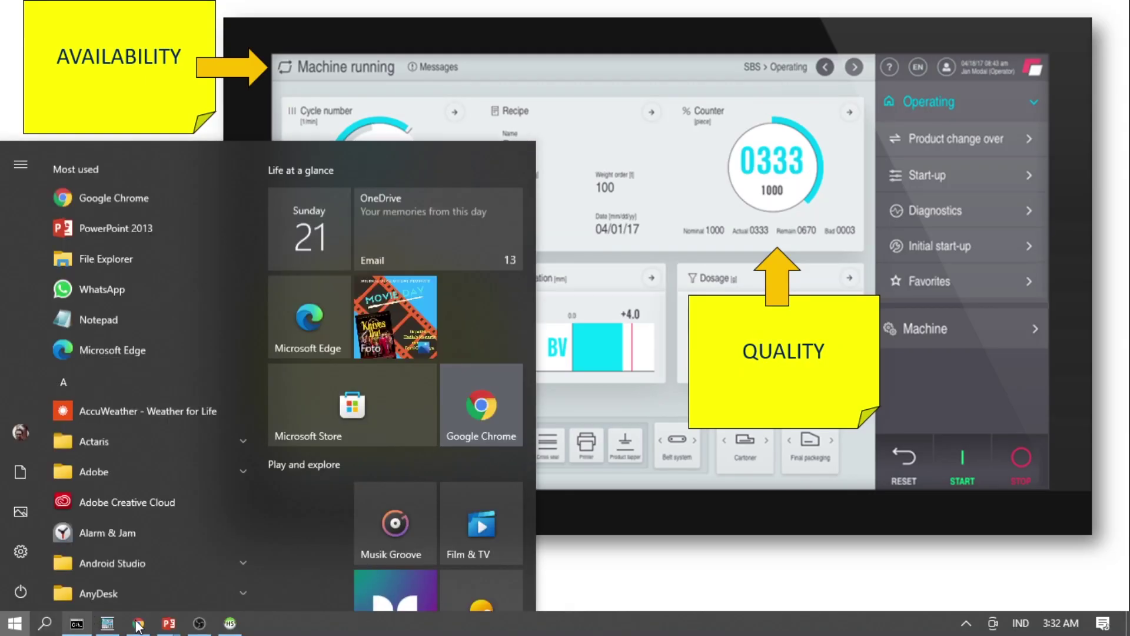
{"action": "left_click", "coordinate": [139, 624]}
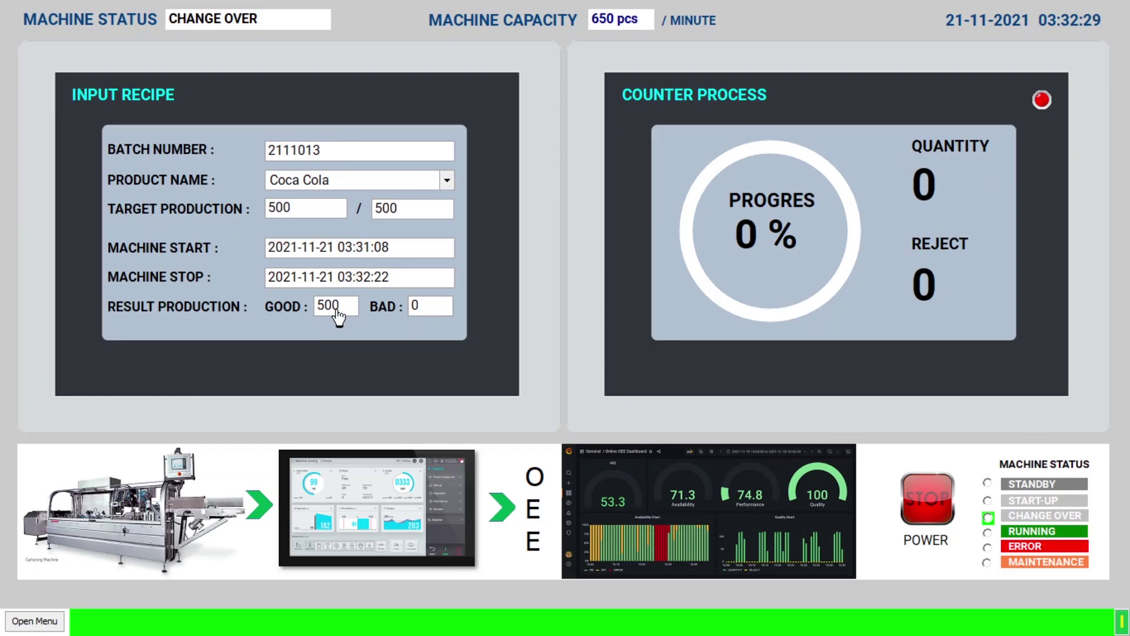
Set the batch number to 2111014 in the HINET Live Panel's input recipe.
{"action": "left_click", "coordinate": [408, 155]}
{"action": "left_click", "coordinate": [435, 330]}
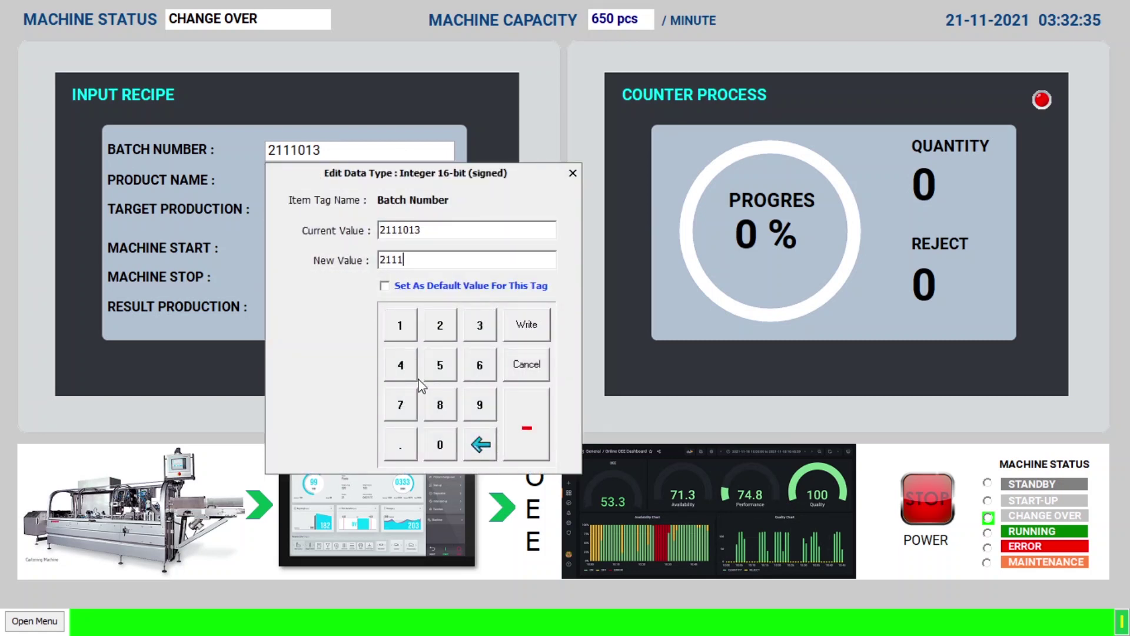
{"action": "left_click", "coordinate": [431, 449]}
{"action": "left_click", "coordinate": [399, 327]}
{"action": "left_click", "coordinate": [398, 367]}
{"action": "left_click", "coordinate": [521, 330]}
Choose Fanta as the product, set the target production to 1000 and start the counter process.
{"action": "left_click", "coordinate": [385, 182]}
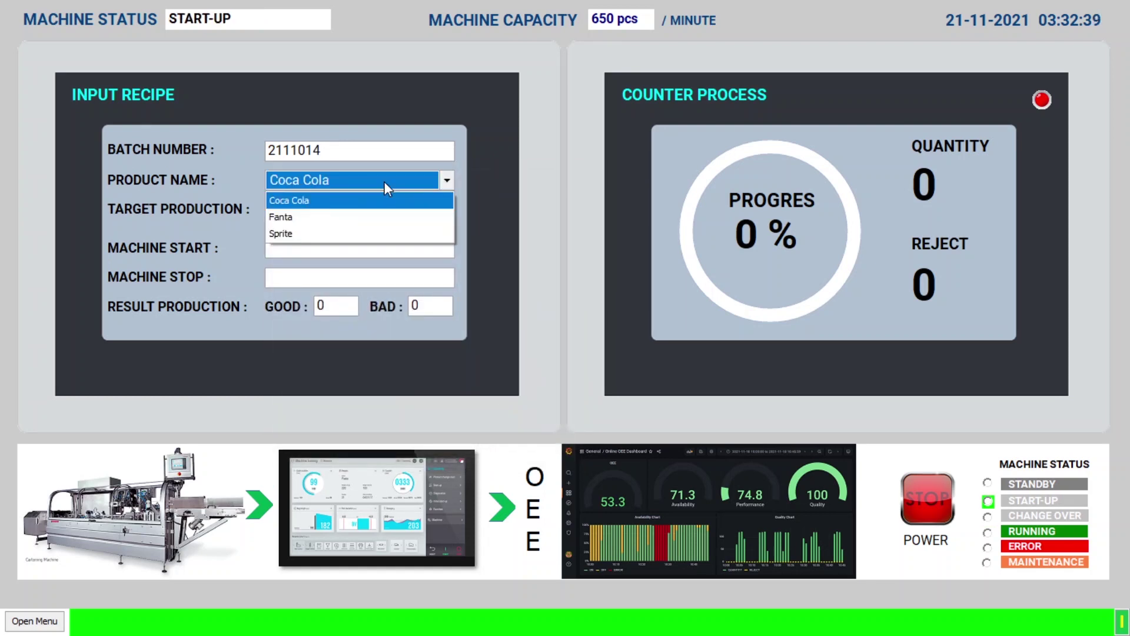
{"action": "left_click", "coordinate": [348, 217]}
{"action": "left_click", "coordinate": [327, 212]}
{"action": "left_click", "coordinate": [399, 381]}
{"action": "double_click", "coordinate": [440, 502]}
{"action": "left_click", "coordinate": [440, 501]}
{"action": "left_click", "coordinate": [527, 383]}
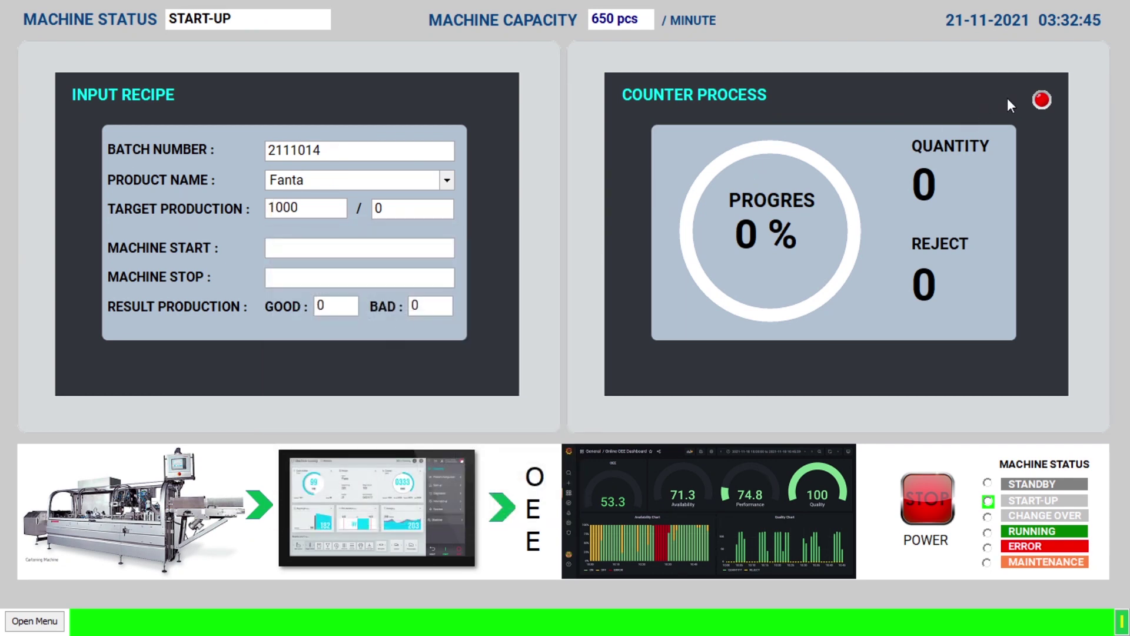
{"action": "left_click", "coordinate": [1041, 103]}
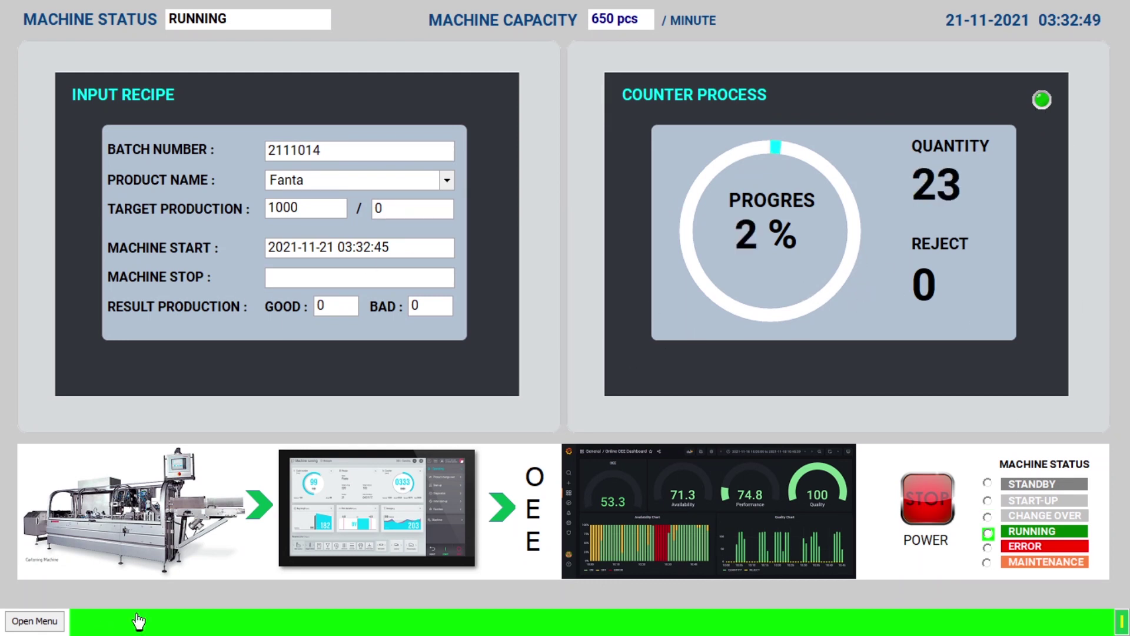
Return to the PowerPoint slide show and advance to the time series structure table overview slide.
{"action": "left_click", "coordinate": [177, 624]}
{"action": "mouse_move", "coordinate": [176, 624]}
{"action": "left_click", "coordinate": [268, 560]}
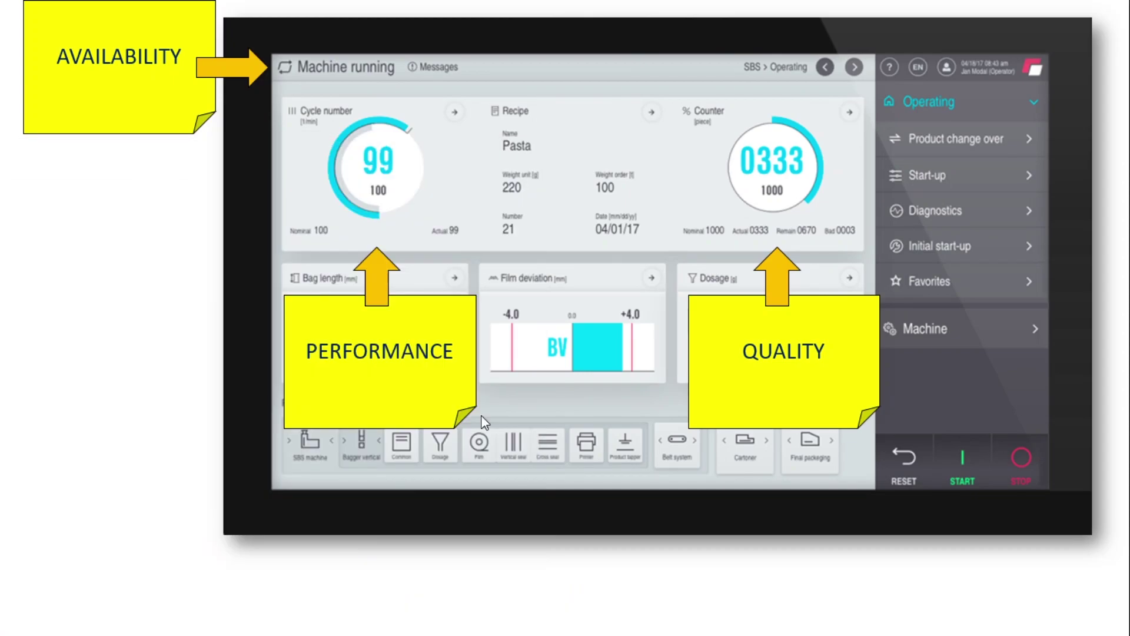
{"action": "left_click", "coordinate": [481, 415]}
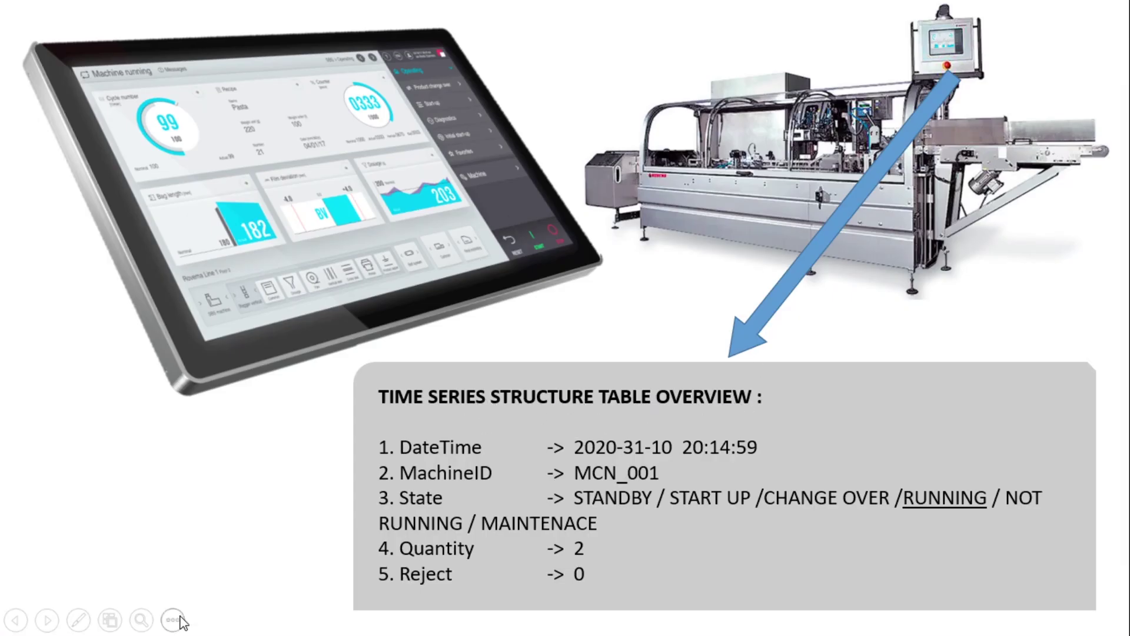
Switch to HeidiSQL and examine the per-minute machine state records in the oee database's a_table.
{"action": "key", "text": "super"}
{"action": "left_click", "coordinate": [236, 631]}
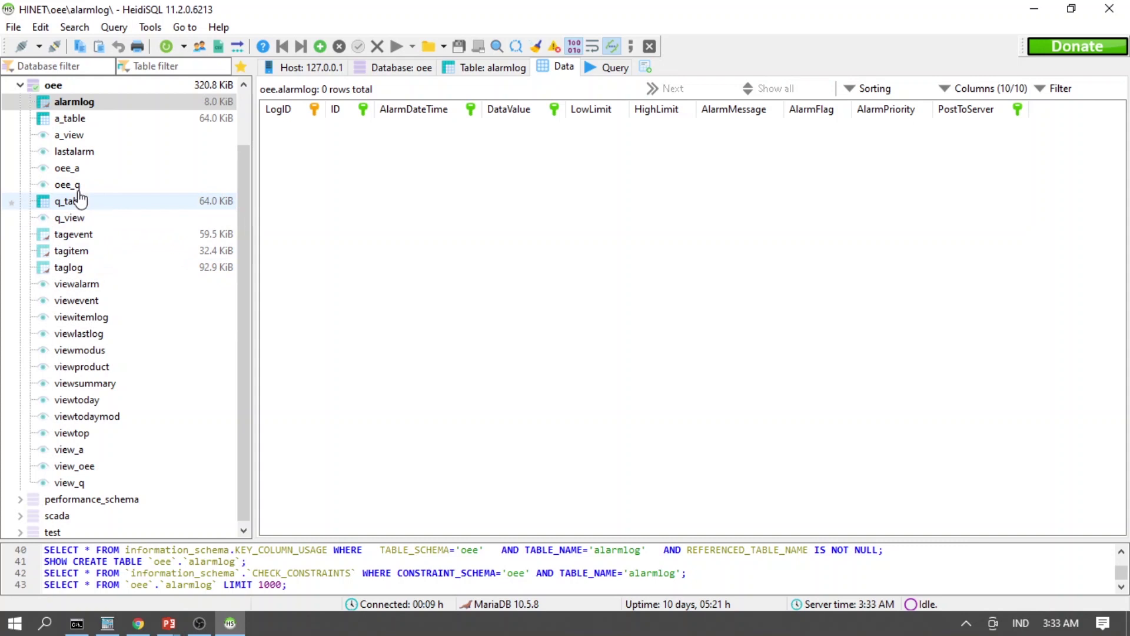
{"action": "left_click", "coordinate": [74, 118]}
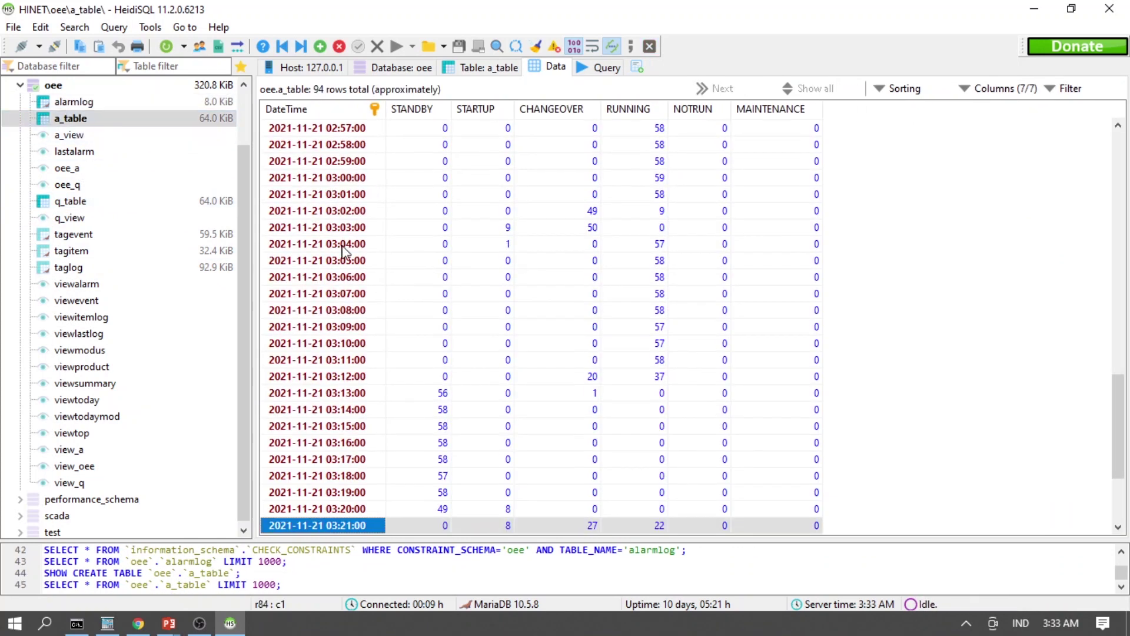
{"action": "left_click", "coordinate": [343, 247]}
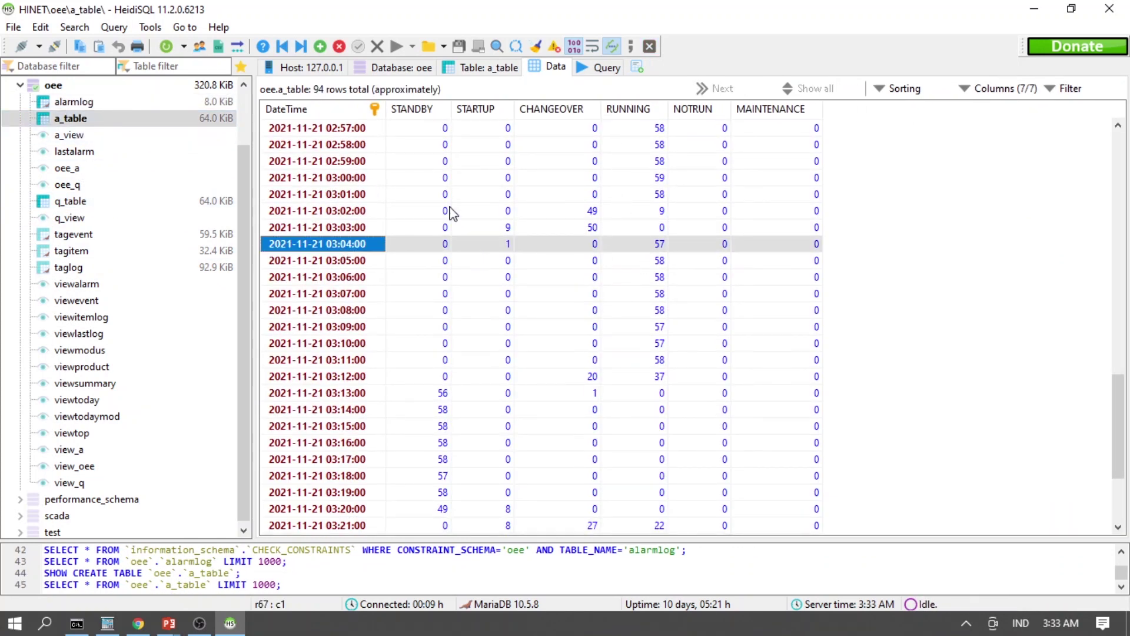
{"action": "left_click", "coordinate": [422, 395]}
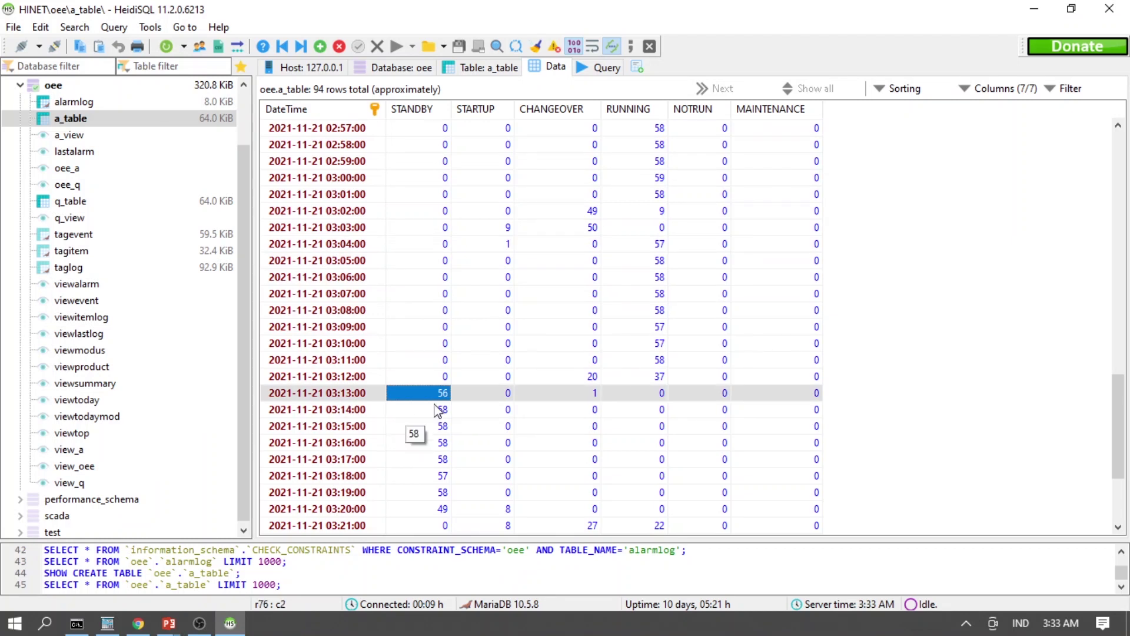
{"action": "left_click", "coordinate": [575, 397]}
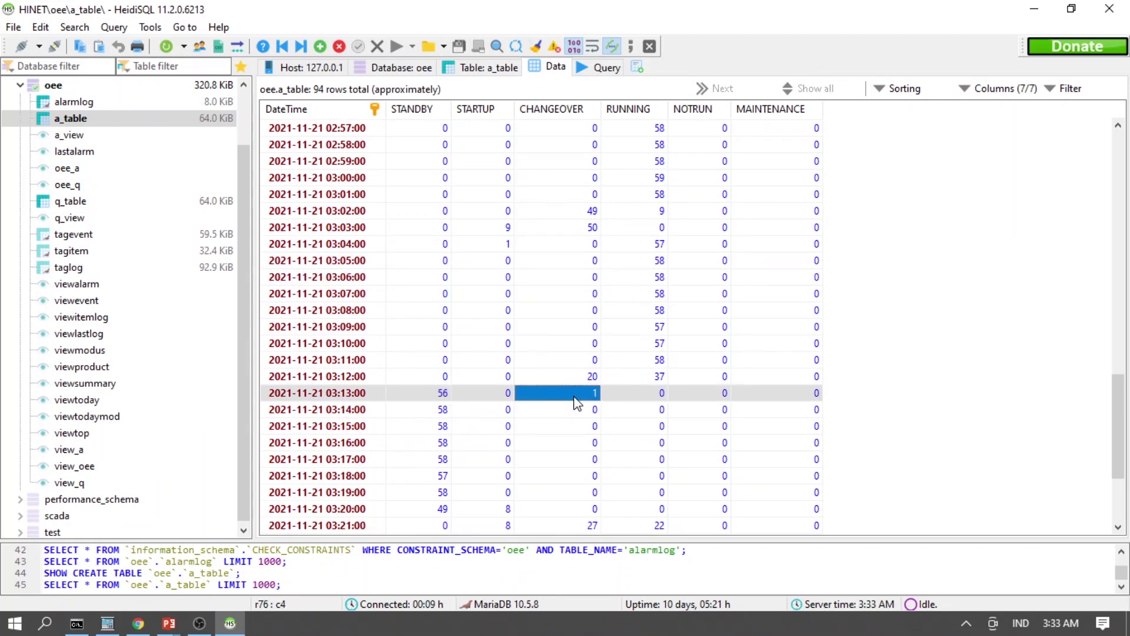
{"action": "scroll", "coordinate": [444, 480], "scroll_direction": "down", "scroll_amount": 3}
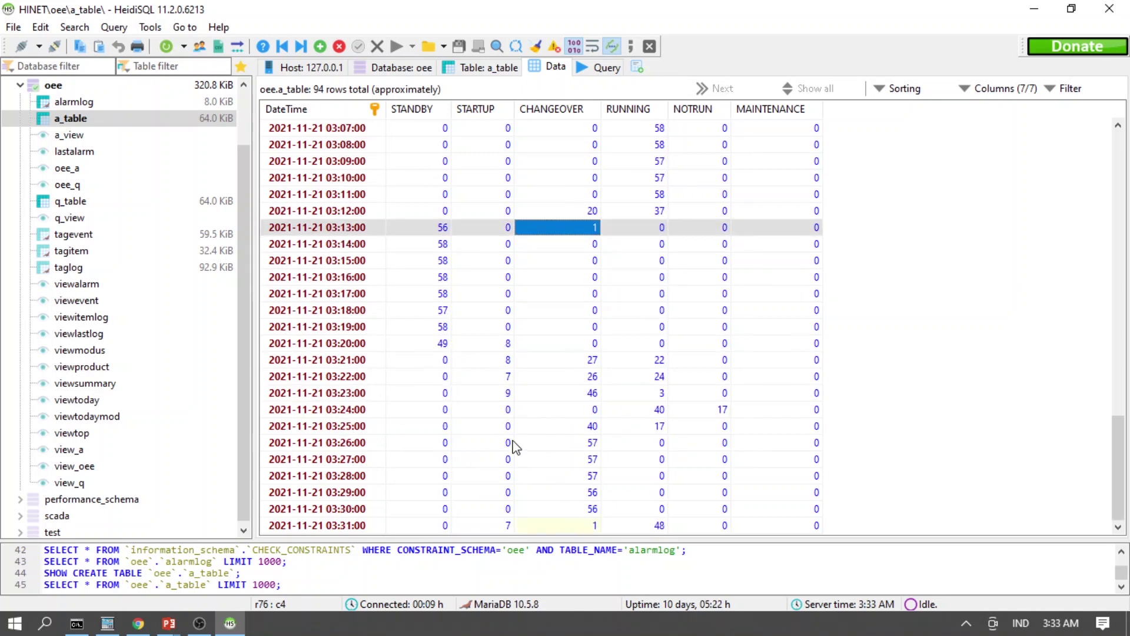
{"action": "scroll", "coordinate": [515, 447], "scroll_direction": "up", "scroll_amount": 20}
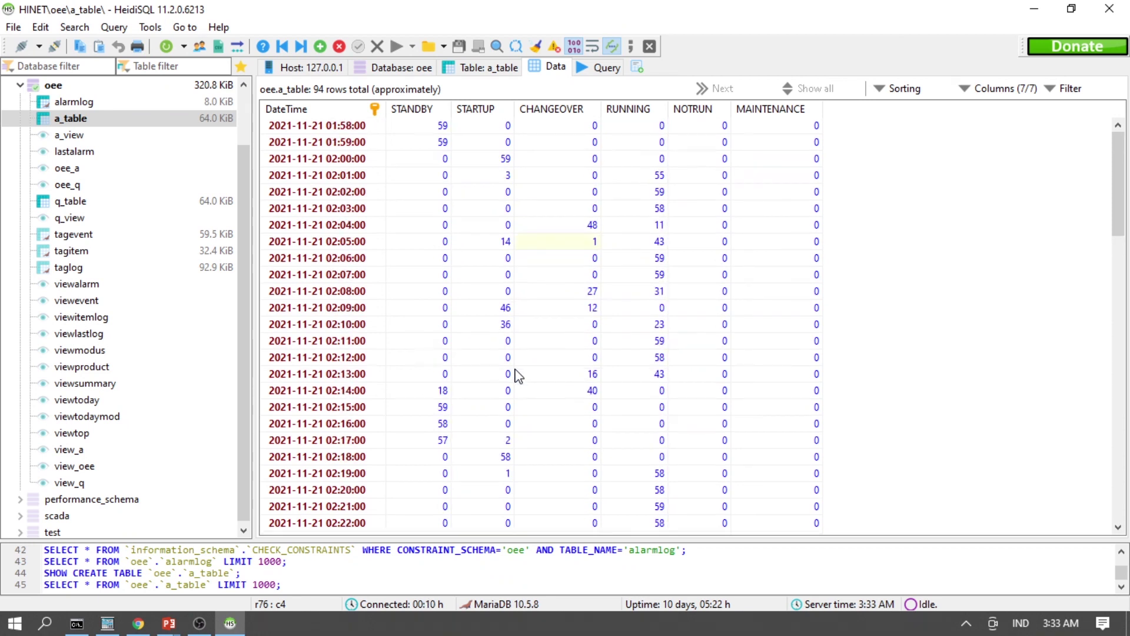
Open q_table in the oee database and examine its per-minute quantity and reject records.
{"action": "left_click", "coordinate": [88, 202]}
{"action": "scroll", "coordinate": [385, 348], "scroll_direction": "down", "scroll_amount": 7}
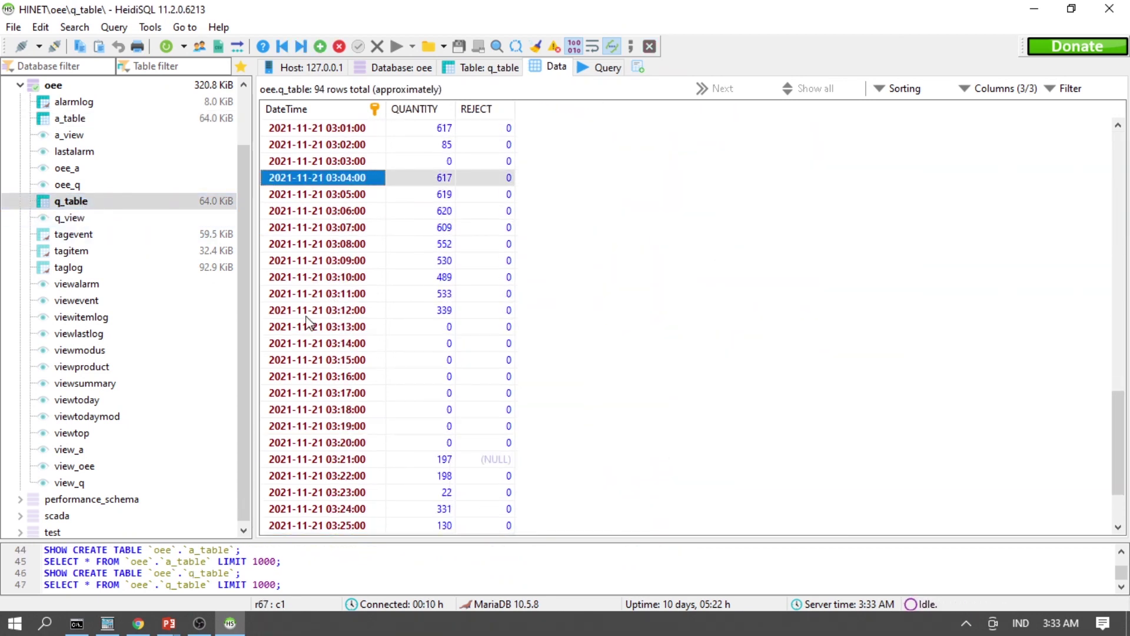
{"action": "left_click", "coordinate": [306, 316]}
{"action": "scroll", "coordinate": [315, 412], "scroll_direction": "down", "scroll_amount": 2}
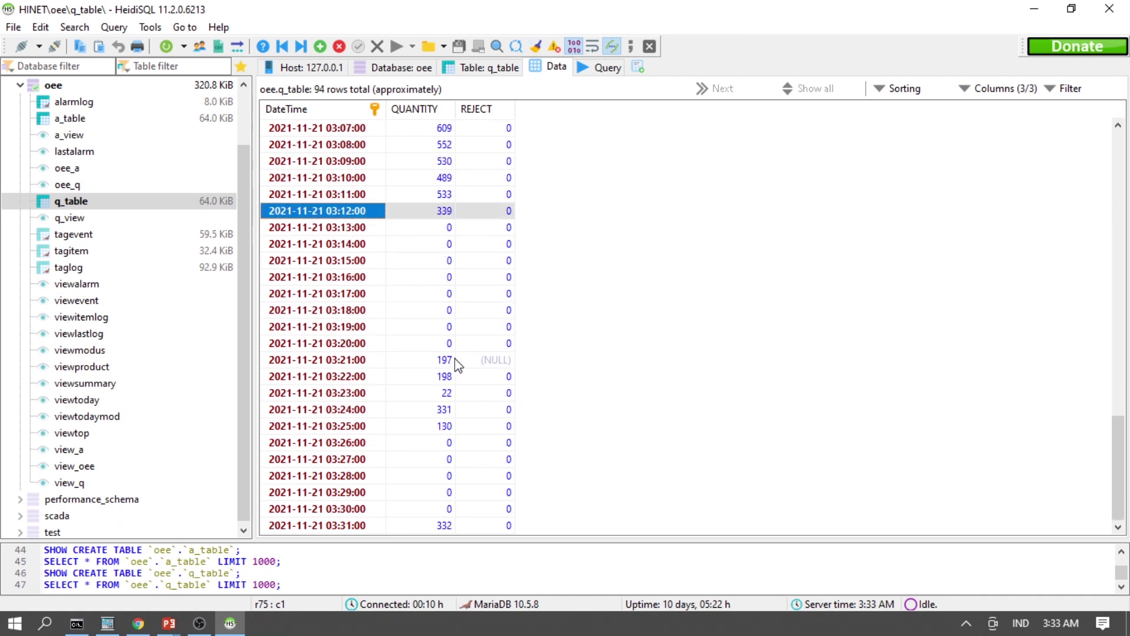
Examine the reject entries in q_table, selecting the 02:41 record and the reject value of the 02:52 record.
{"action": "scroll", "coordinate": [347, 378], "scroll_direction": "up", "scroll_amount": 14}
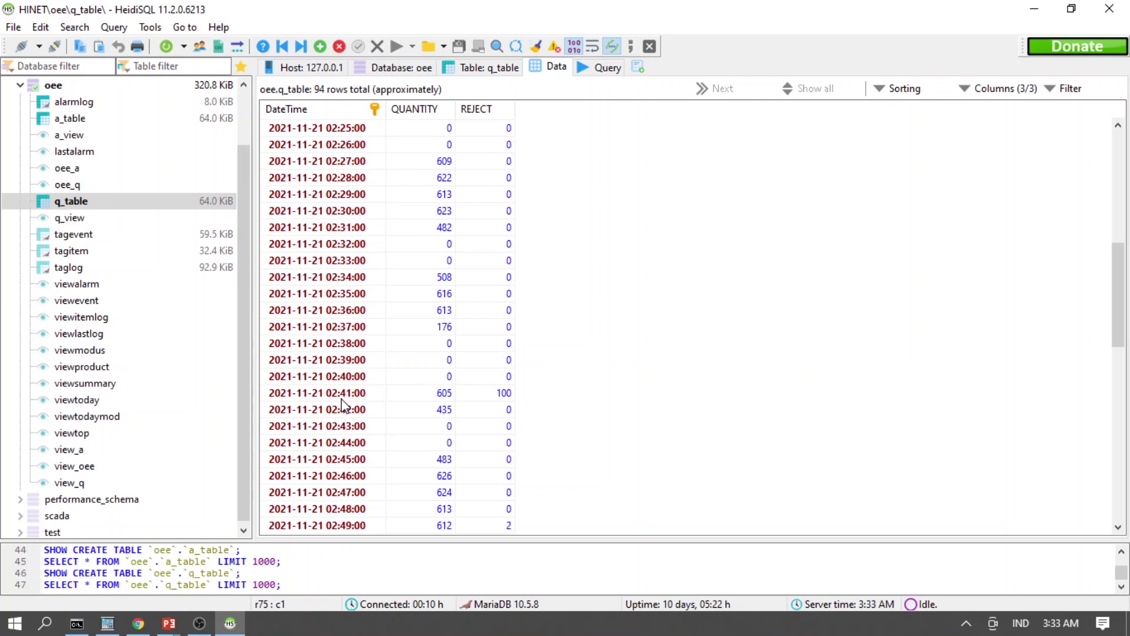
{"action": "left_click", "coordinate": [341, 400]}
{"action": "scroll", "coordinate": [507, 405], "scroll_direction": "down", "scroll_amount": 3}
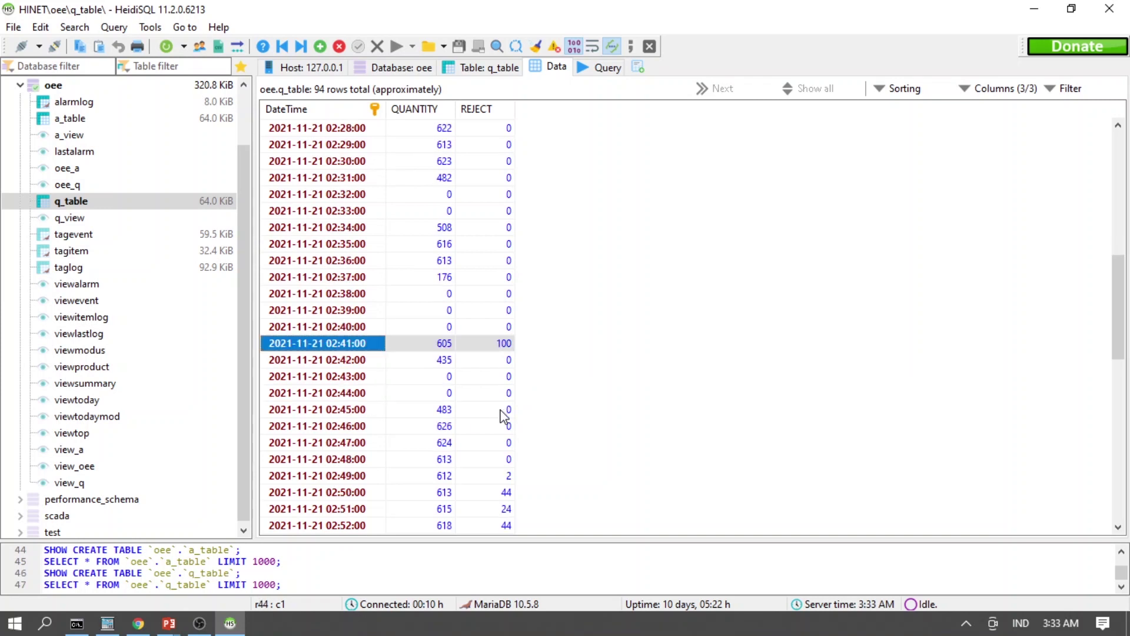
{"action": "scroll", "coordinate": [499, 414], "scroll_direction": "down", "scroll_amount": 1}
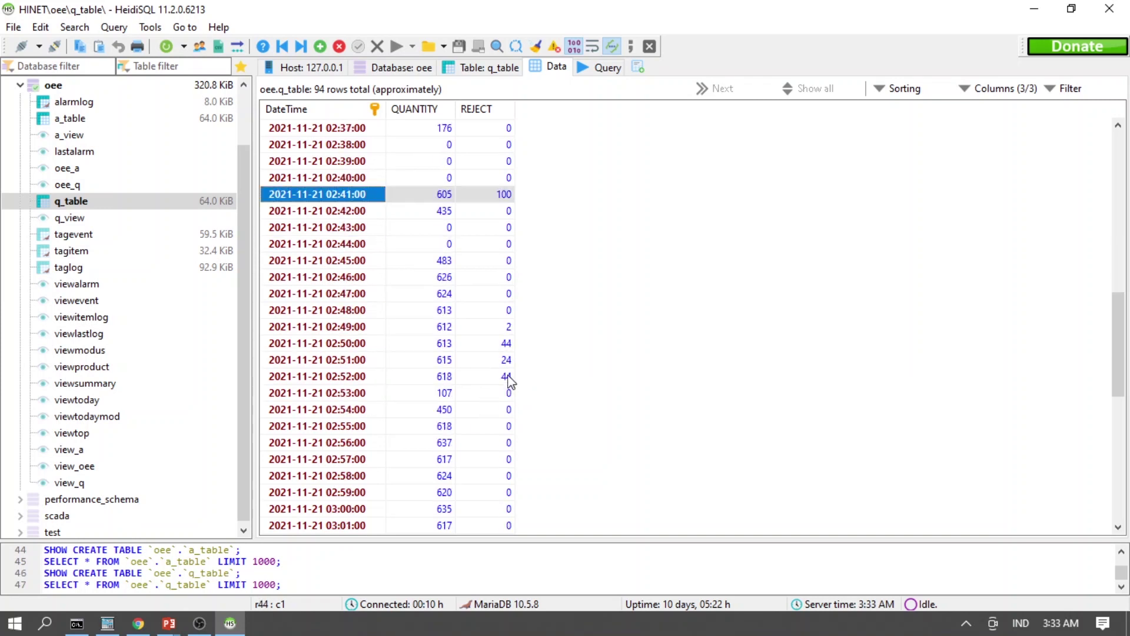
{"action": "left_click", "coordinate": [508, 377]}
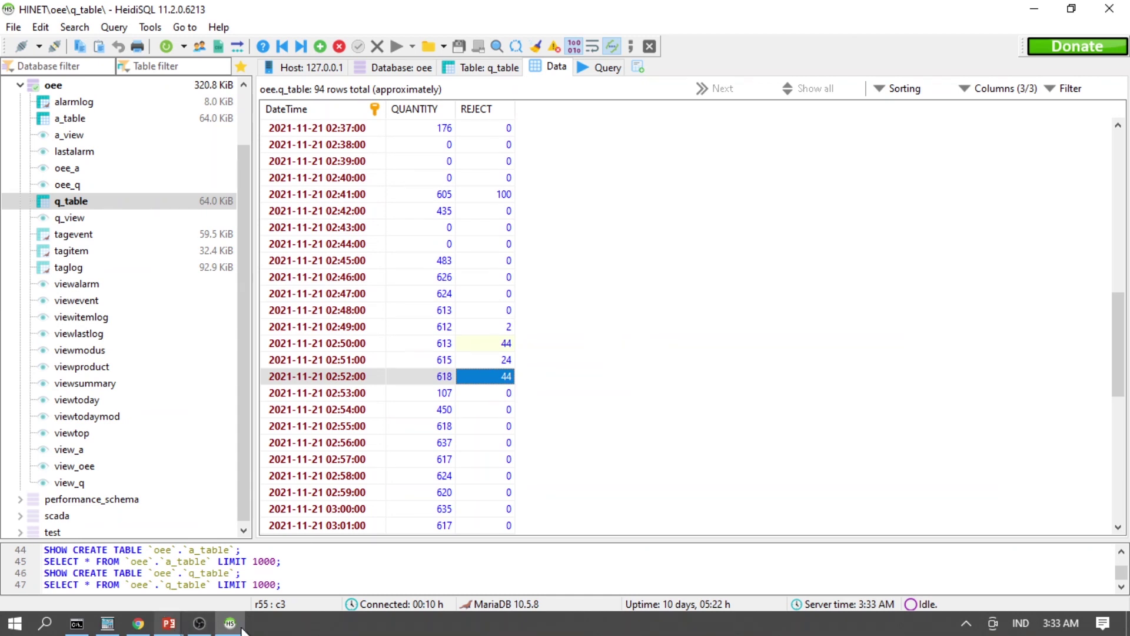
Return to the PowerPoint slide show and advance to the Calendar Time slide.
{"action": "left_click", "coordinate": [169, 623]}
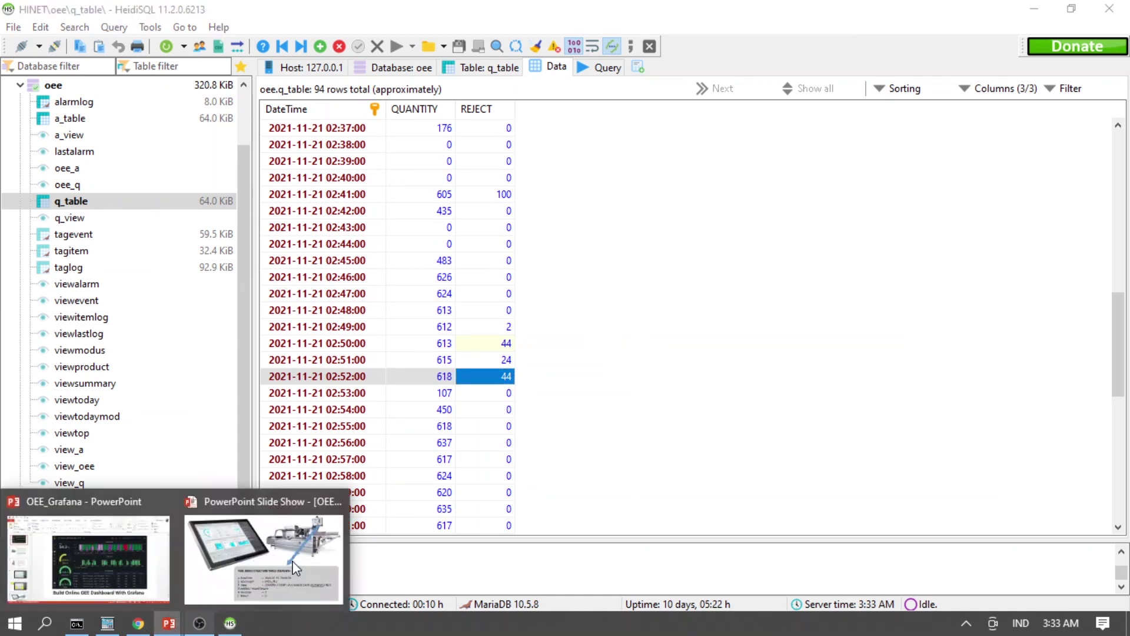
{"action": "left_click", "coordinate": [295, 568]}
{"action": "left_click", "coordinate": [407, 499]}
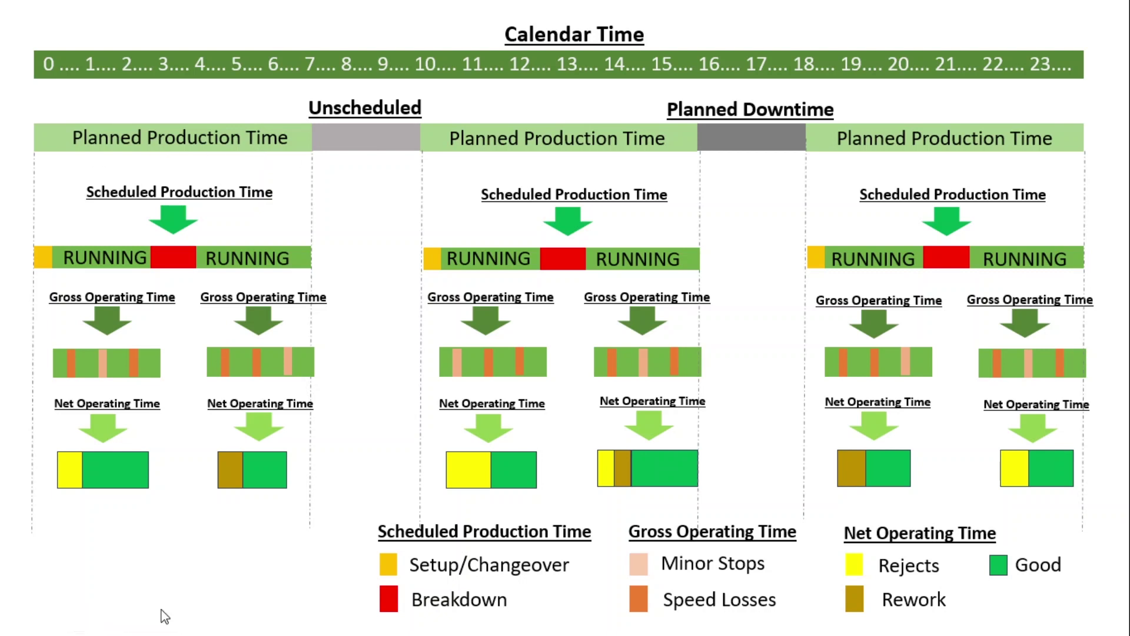
{"action": "key", "text": "super"}
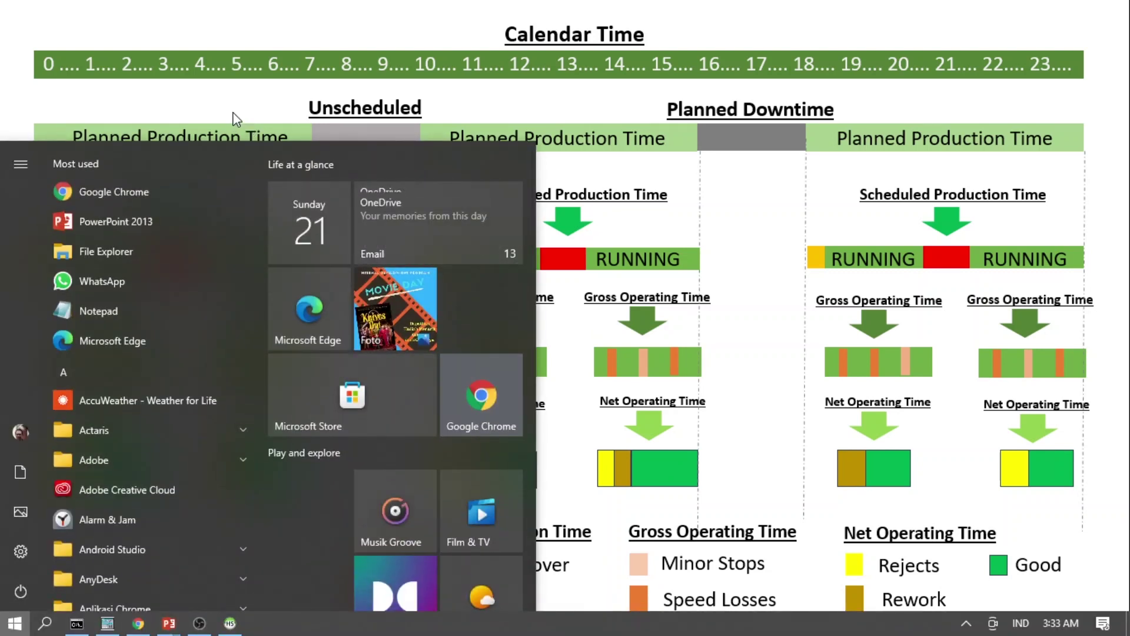
{"action": "key", "text": "super"}
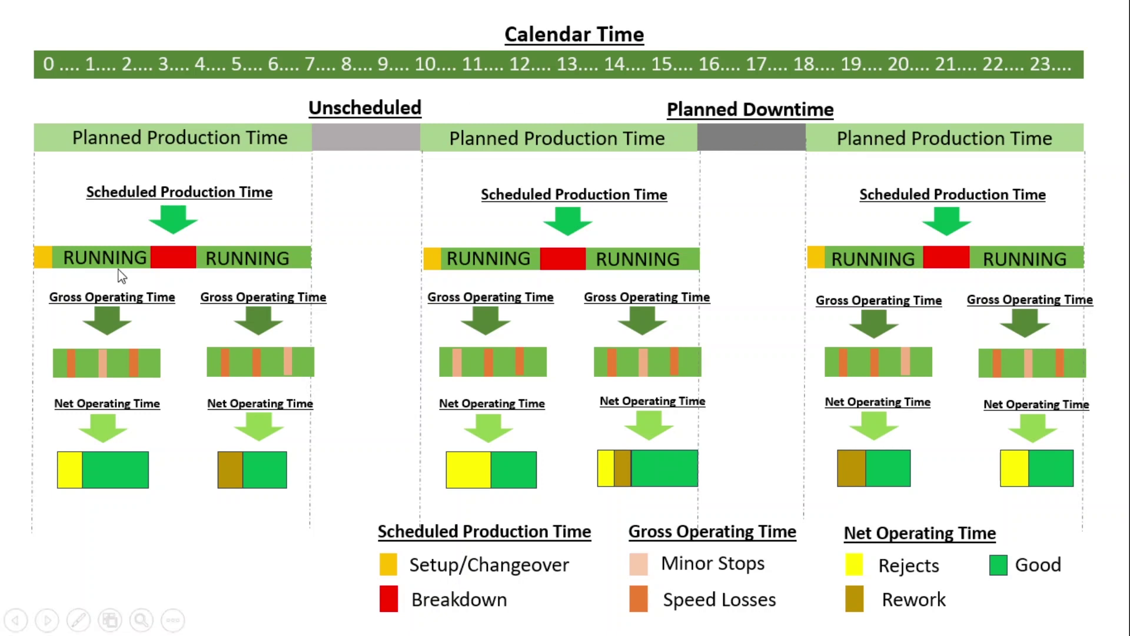
Check the machine status on the HINET Live Panel and return to the Calendar Time slide in PowerPoint.
{"action": "key", "text": "super"}
{"action": "left_click", "coordinate": [118, 626]}
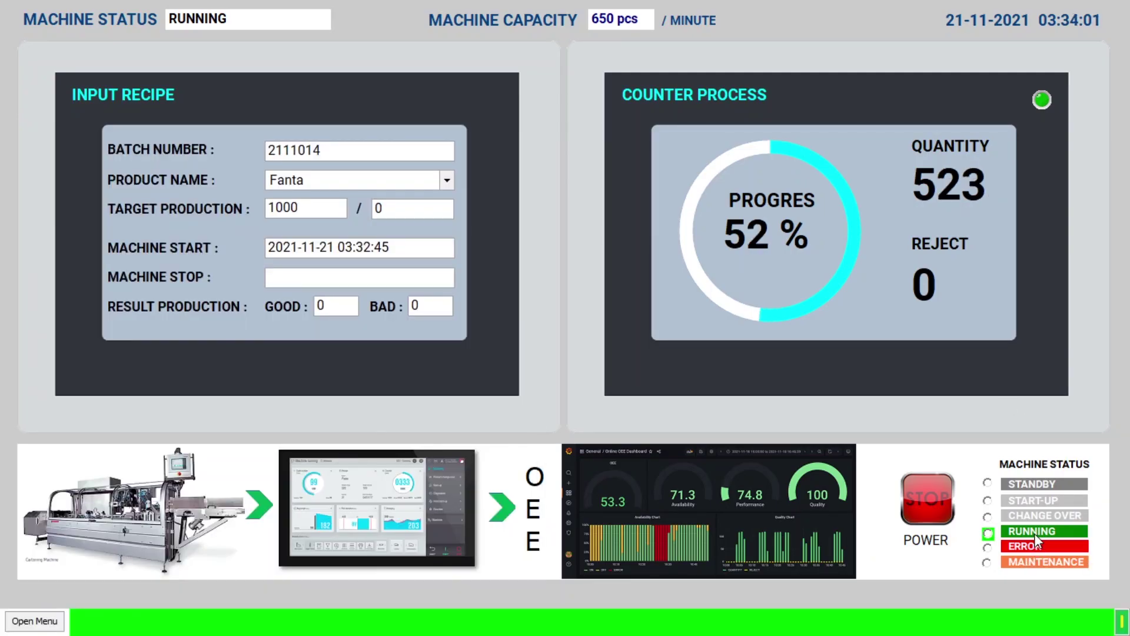
{"action": "key", "text": "super"}
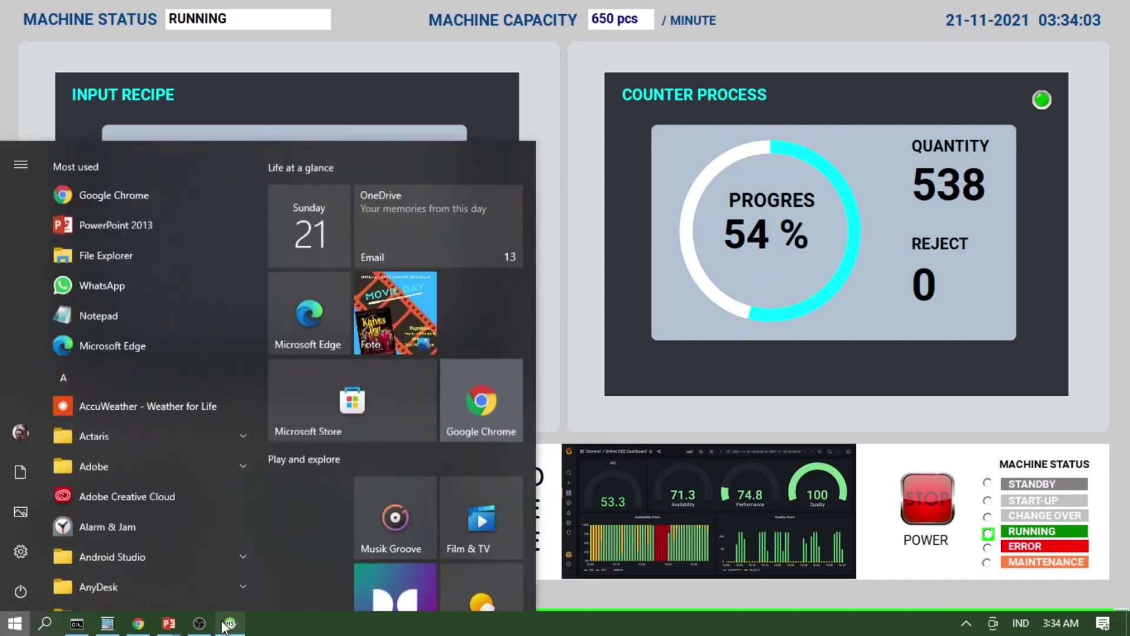
{"action": "mouse_move", "coordinate": [227, 628]}
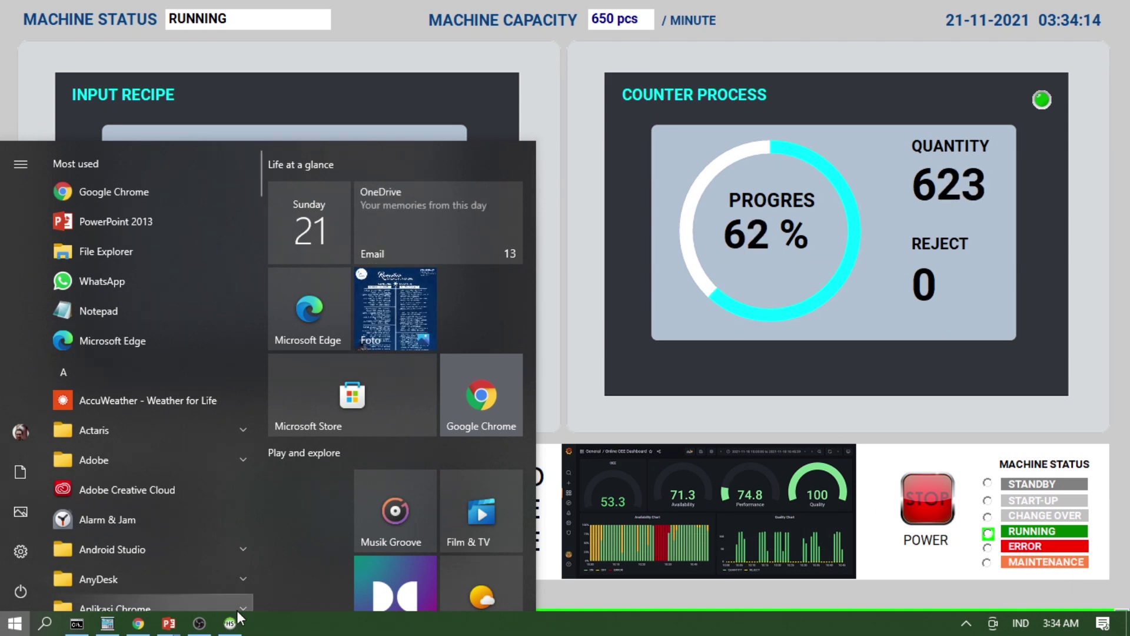
{"action": "left_click", "coordinate": [264, 583]}
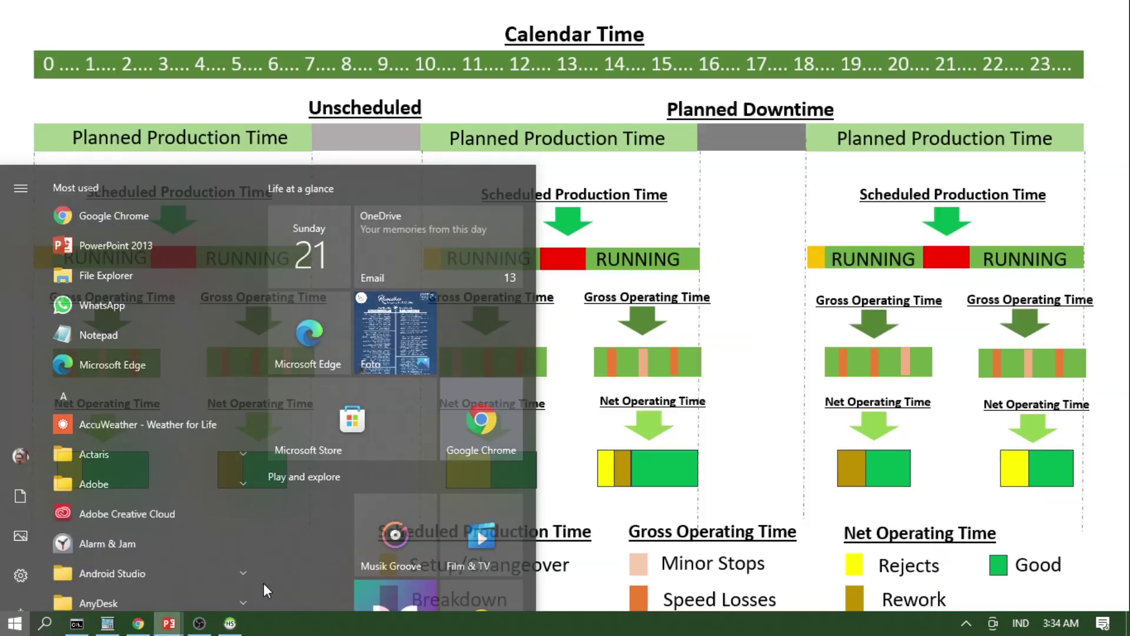
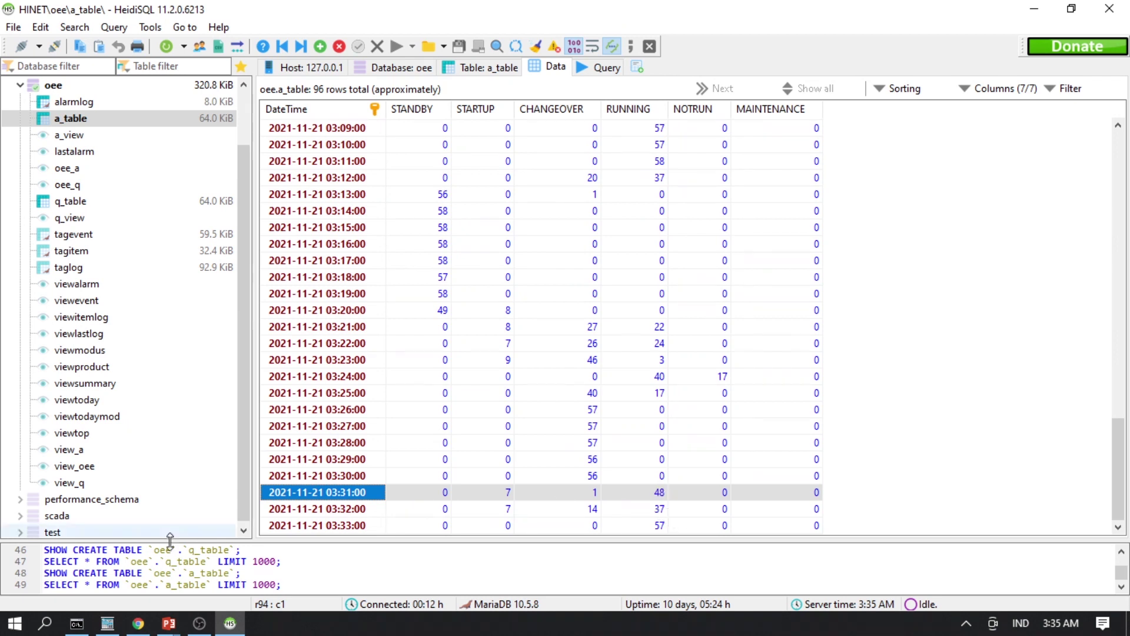
View the Overall Equipment Effectiveness formula slide in PowerPoint and switch to the Online OEE Dashboard in Chrome.
{"action": "mouse_move", "coordinate": [168, 630]}
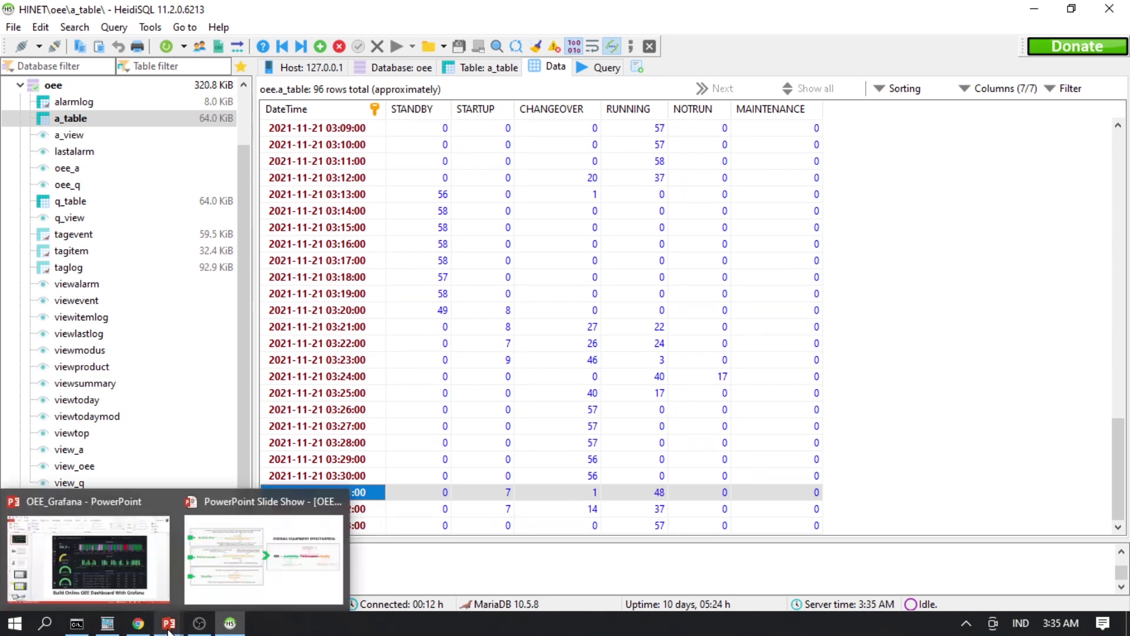
{"action": "left_click", "coordinate": [265, 594]}
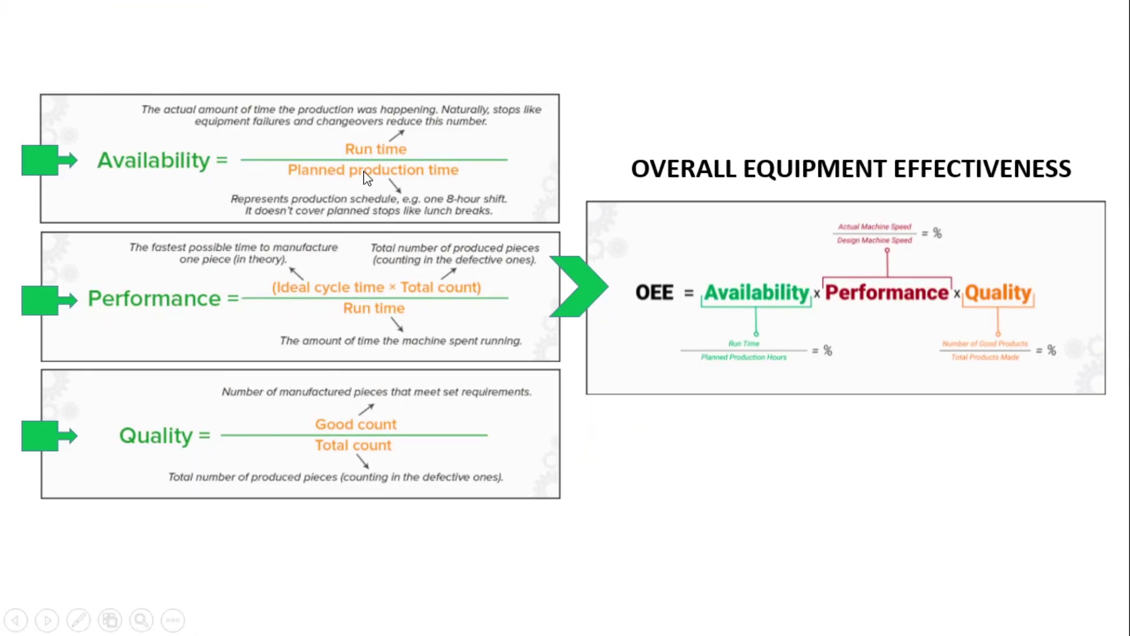
{"action": "key", "text": "super"}
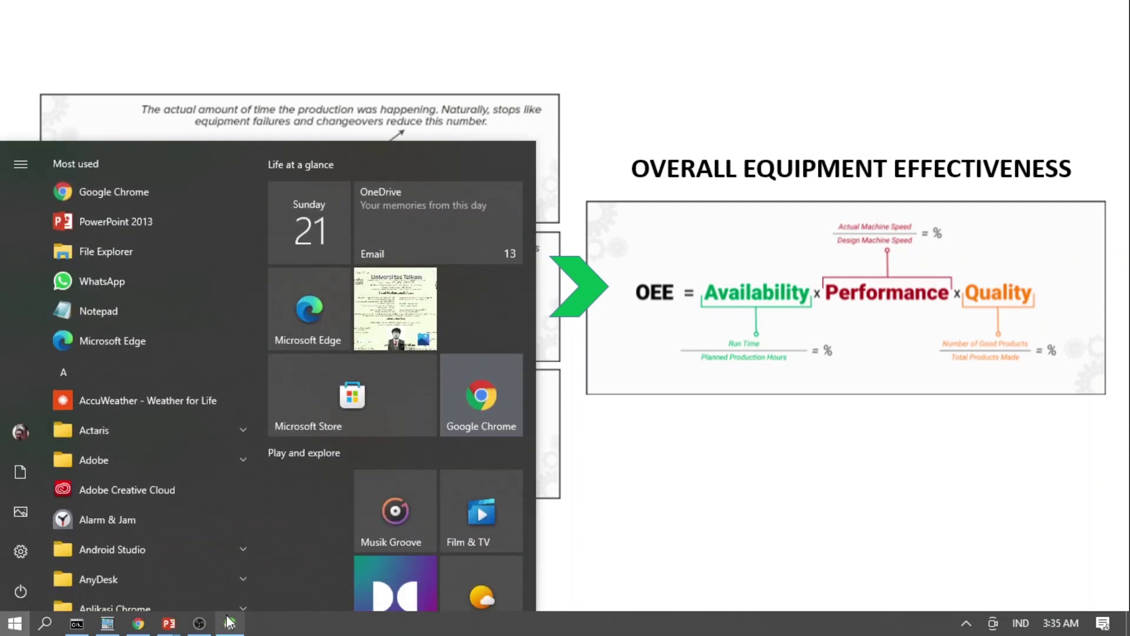
{"action": "mouse_move", "coordinate": [138, 624]}
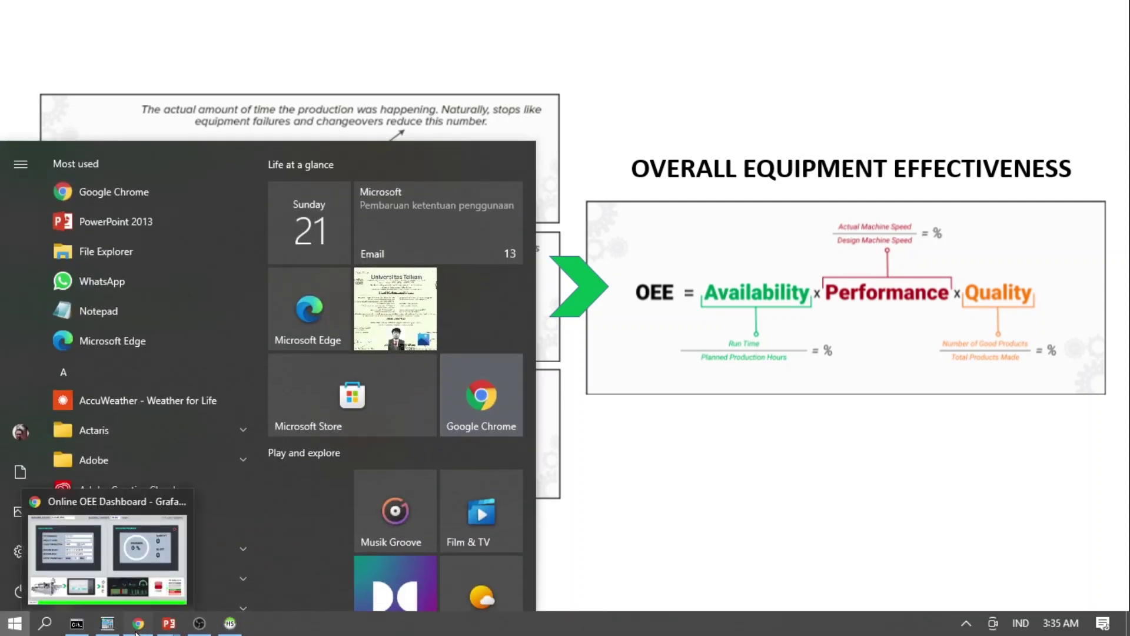
{"action": "left_click", "coordinate": [118, 559]}
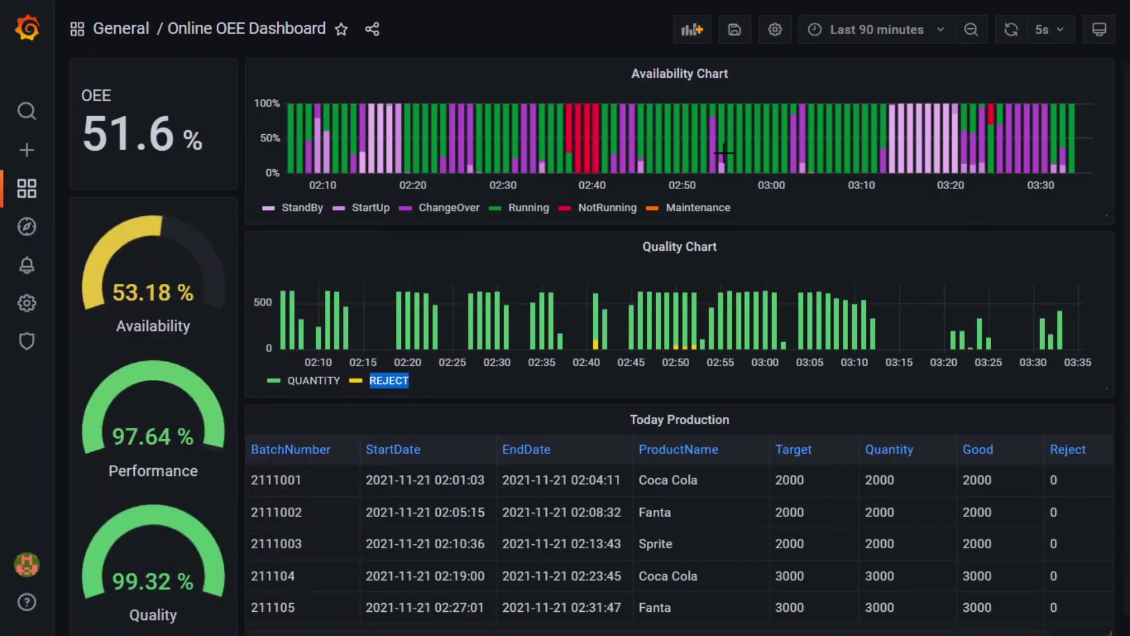
Set the dashboard's time range to start at now-2h and apply it.
{"action": "left_click", "coordinate": [862, 30]}
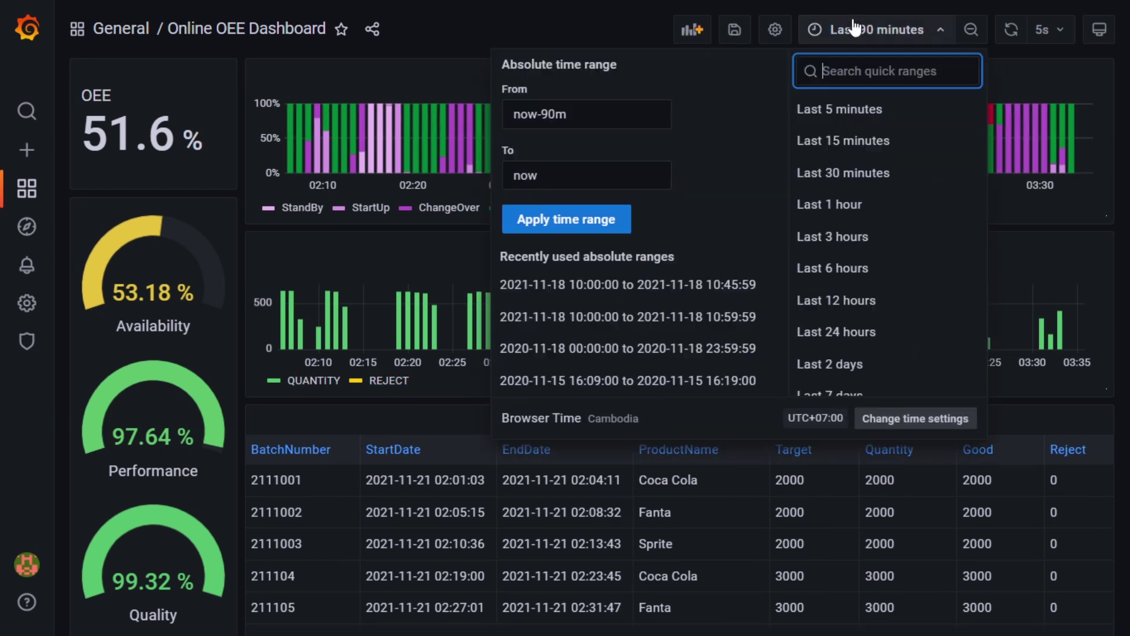
{"action": "left_click", "coordinate": [588, 114]}
{"action": "left_click_drag", "start_coordinate": [544, 113], "coordinate": [565, 115]}
{"action": "type", "text": "2h"}
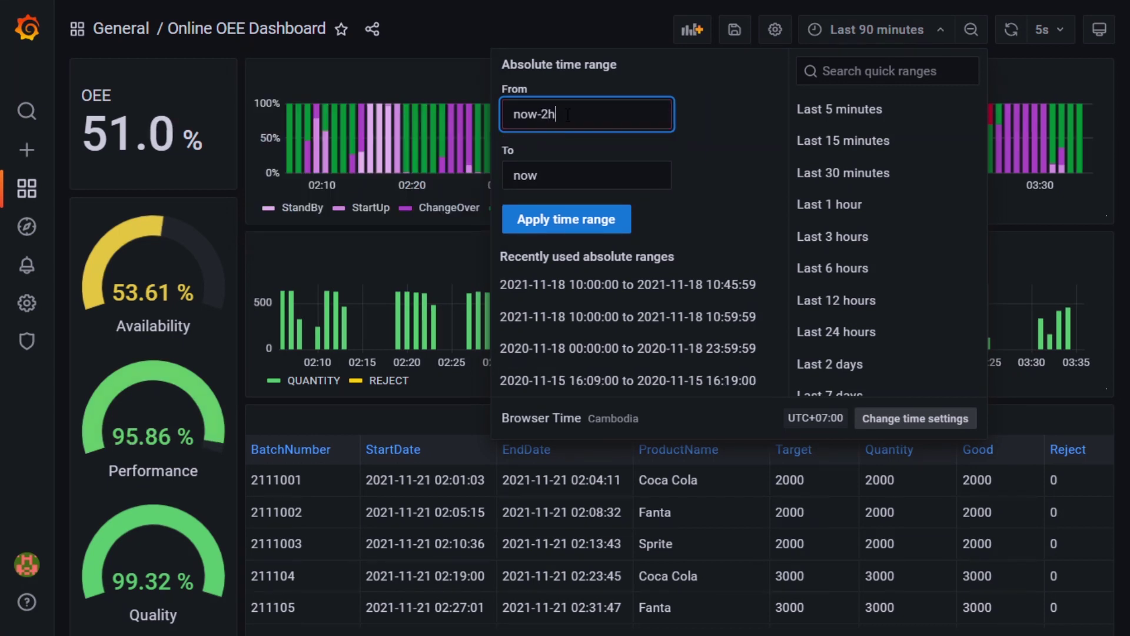
{"action": "left_click", "coordinate": [590, 219]}
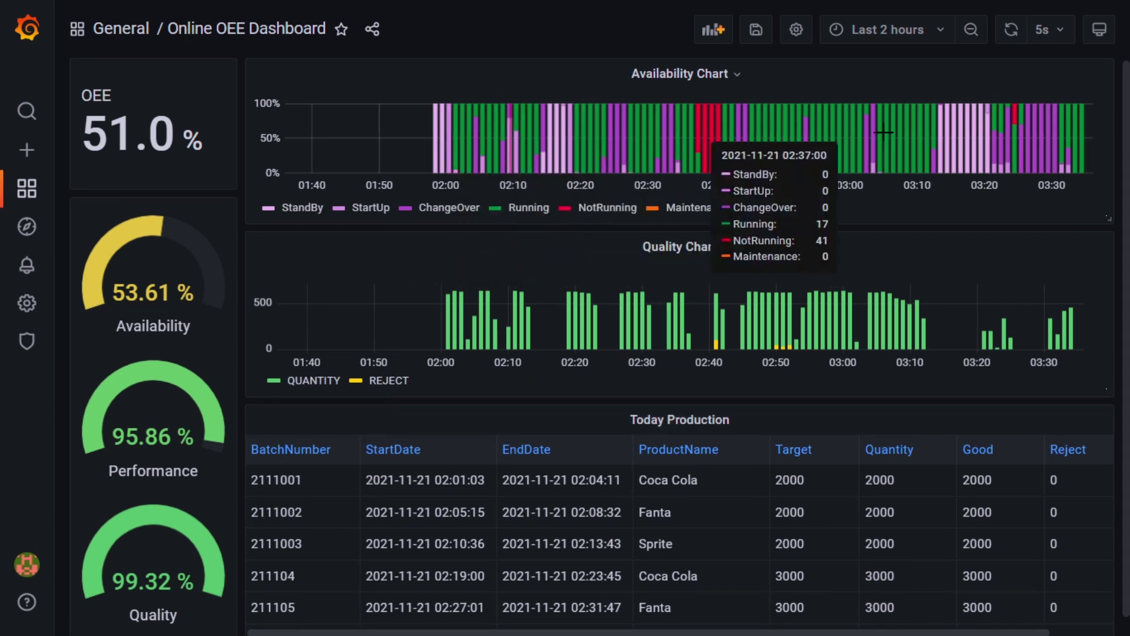
Revisit the availability formula on the PowerPoint slide and return to the Grafana dashboard in Chrome to inspect the Availability Chart.
{"action": "key", "text": "super"}
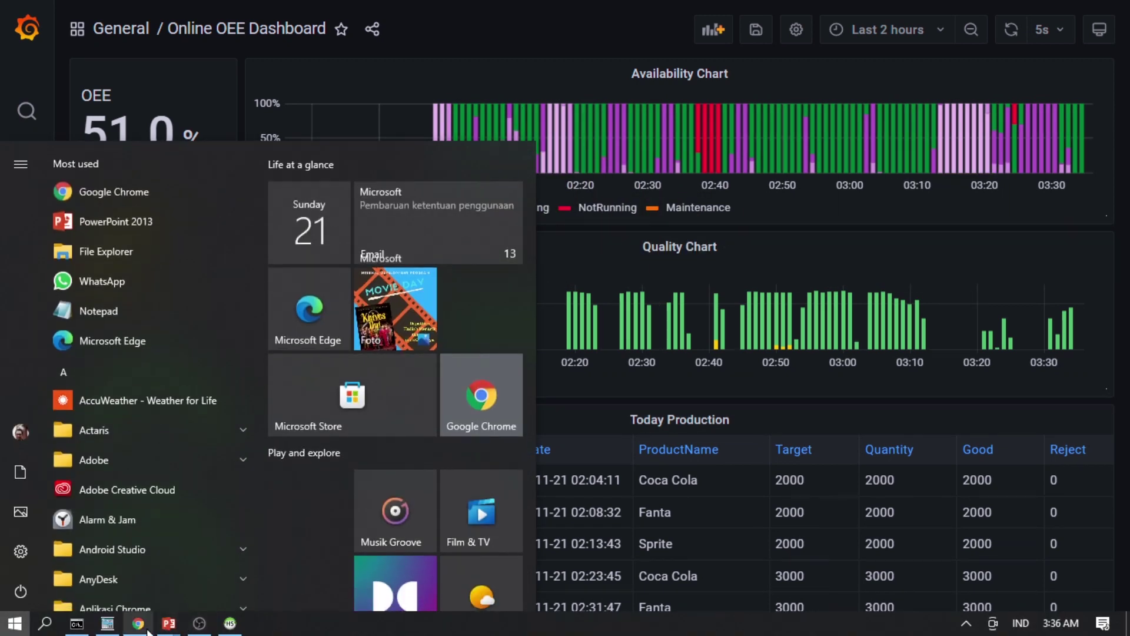
{"action": "mouse_move", "coordinate": [108, 627]}
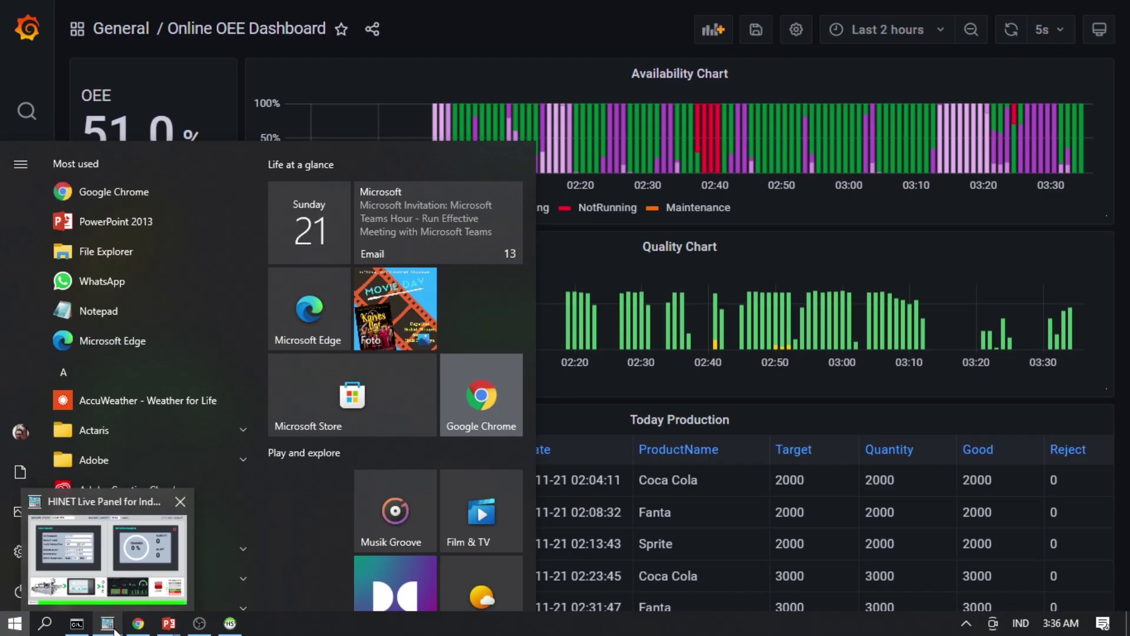
{"action": "mouse_move", "coordinate": [145, 627]}
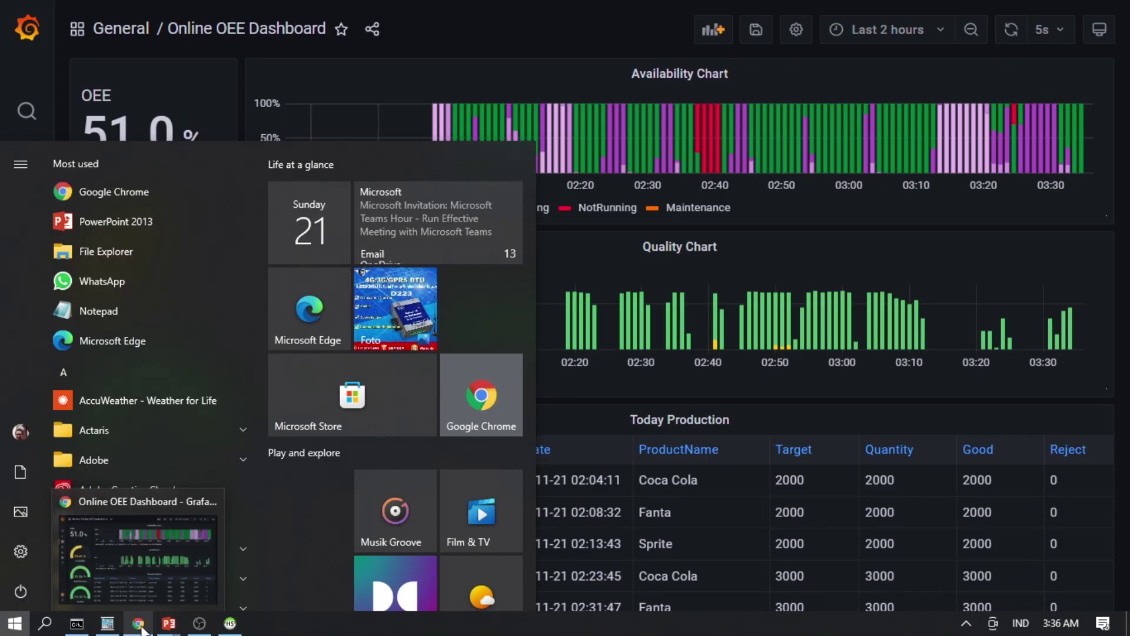
{"action": "left_click", "coordinate": [228, 599]}
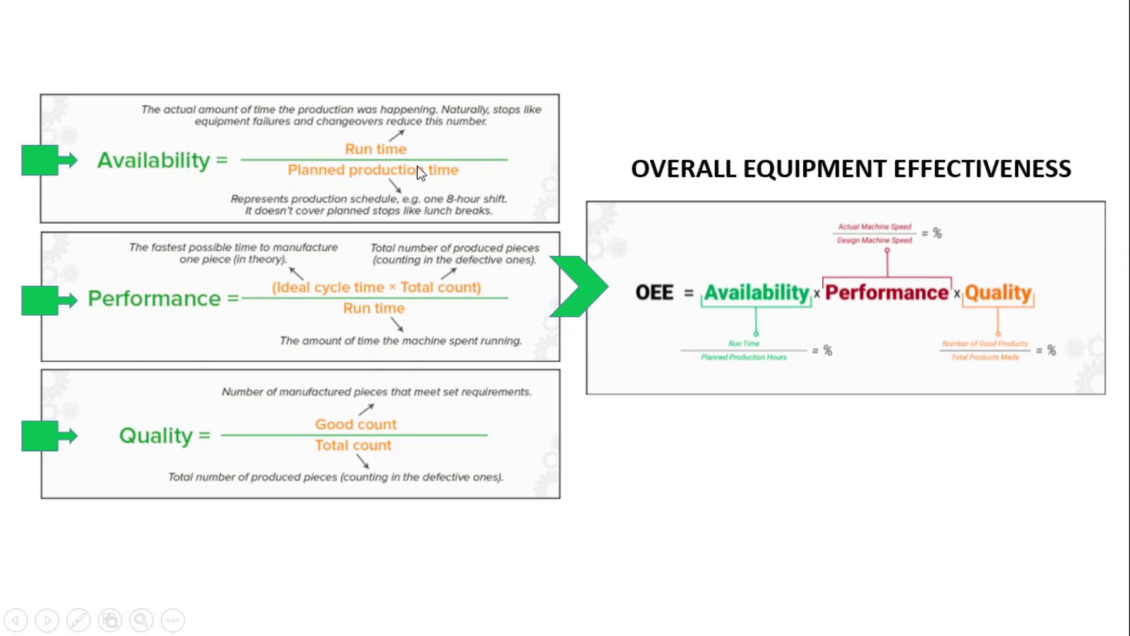
{"action": "key", "text": "super"}
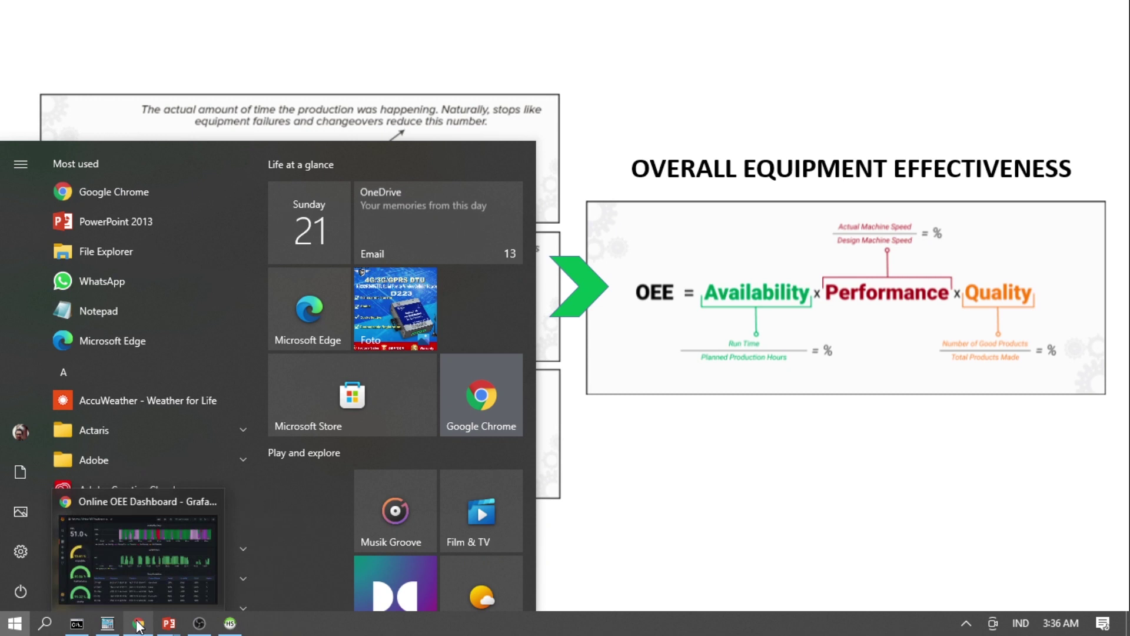
{"action": "mouse_move", "coordinate": [116, 627]}
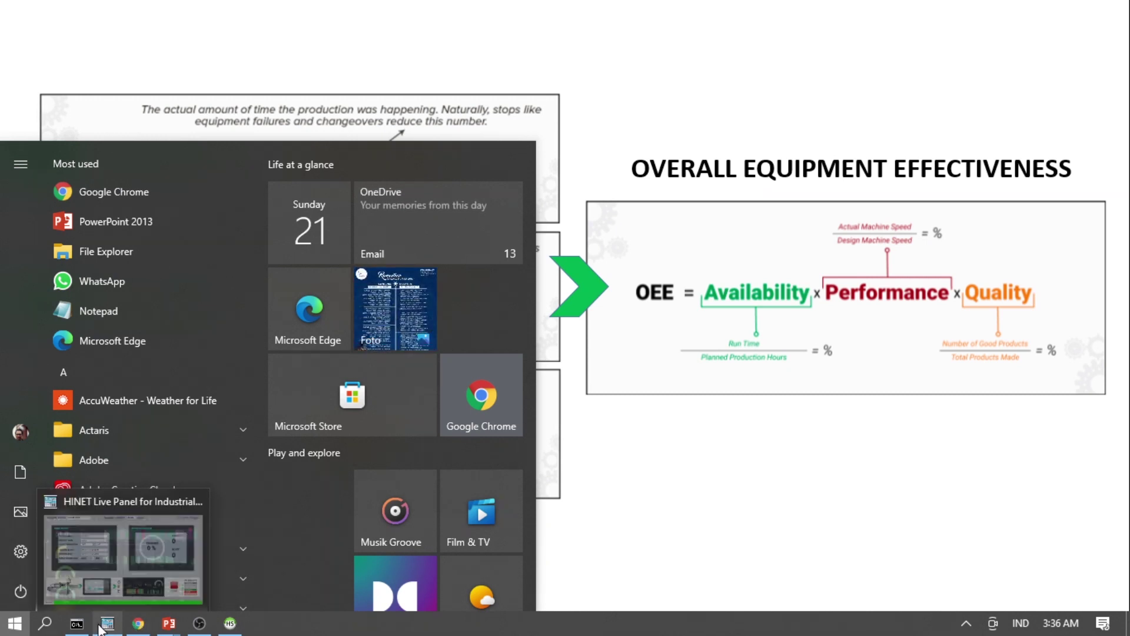
{"action": "left_click", "coordinate": [135, 627]}
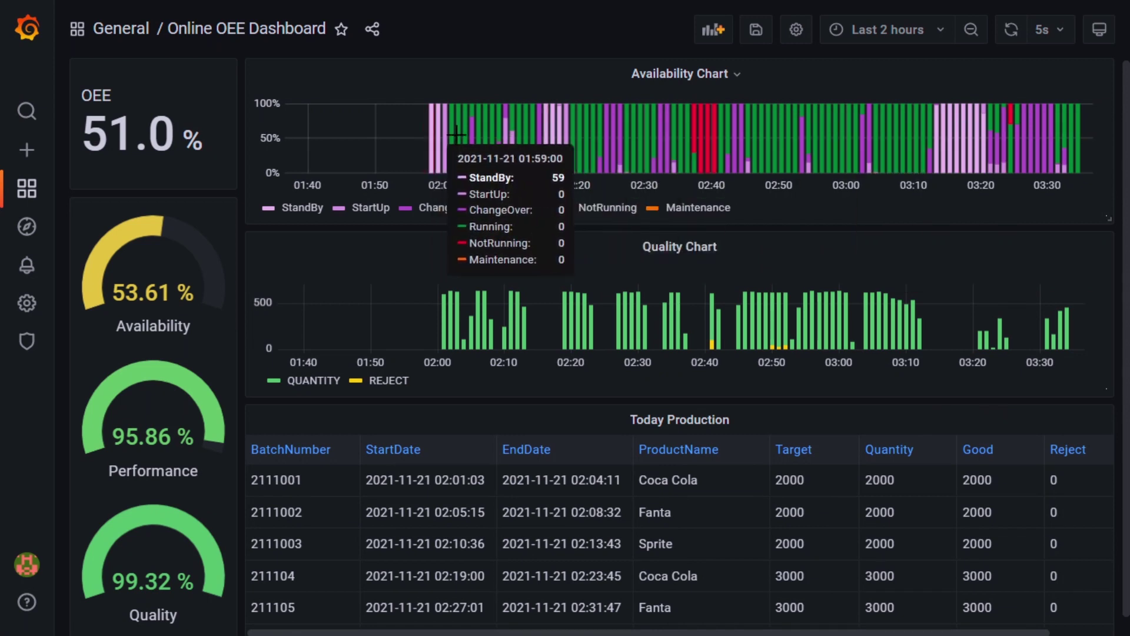
Check the batch result on the HINET Live Panel and return to the OEE formula slide in PowerPoint.
{"action": "key", "text": "super"}
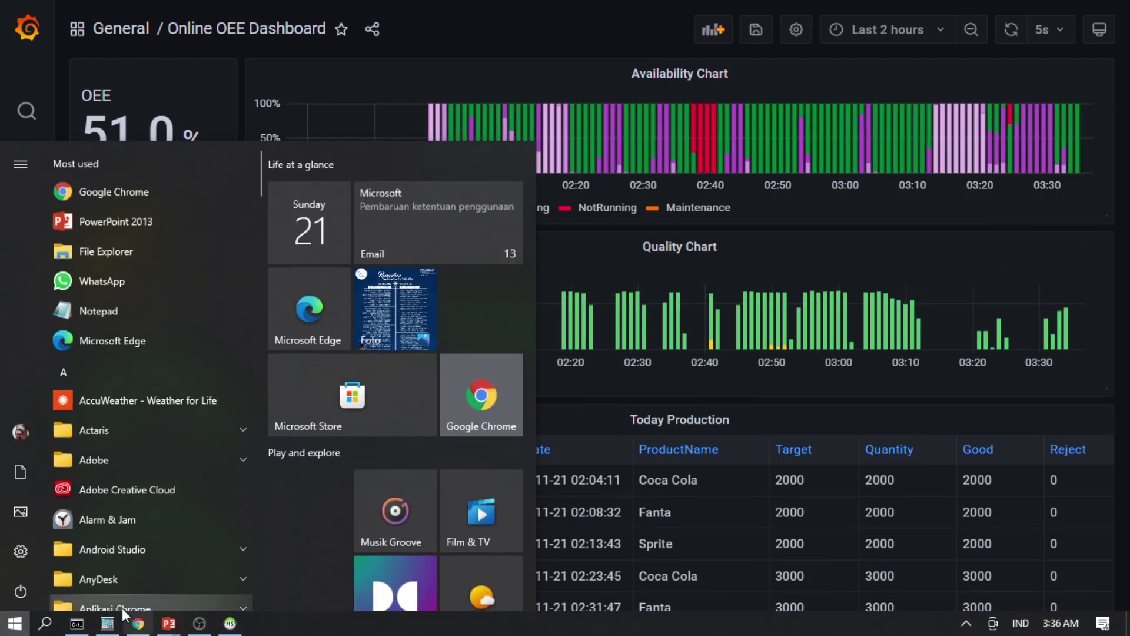
{"action": "left_click", "coordinate": [110, 625]}
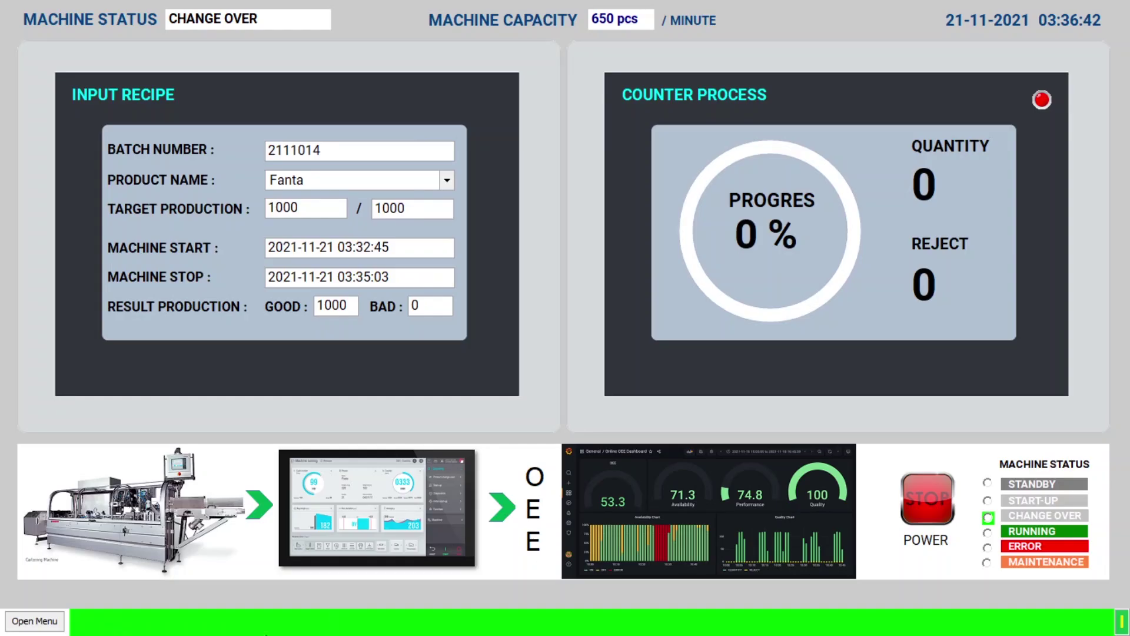
{"action": "key", "text": "super"}
{"action": "mouse_move", "coordinate": [176, 626]}
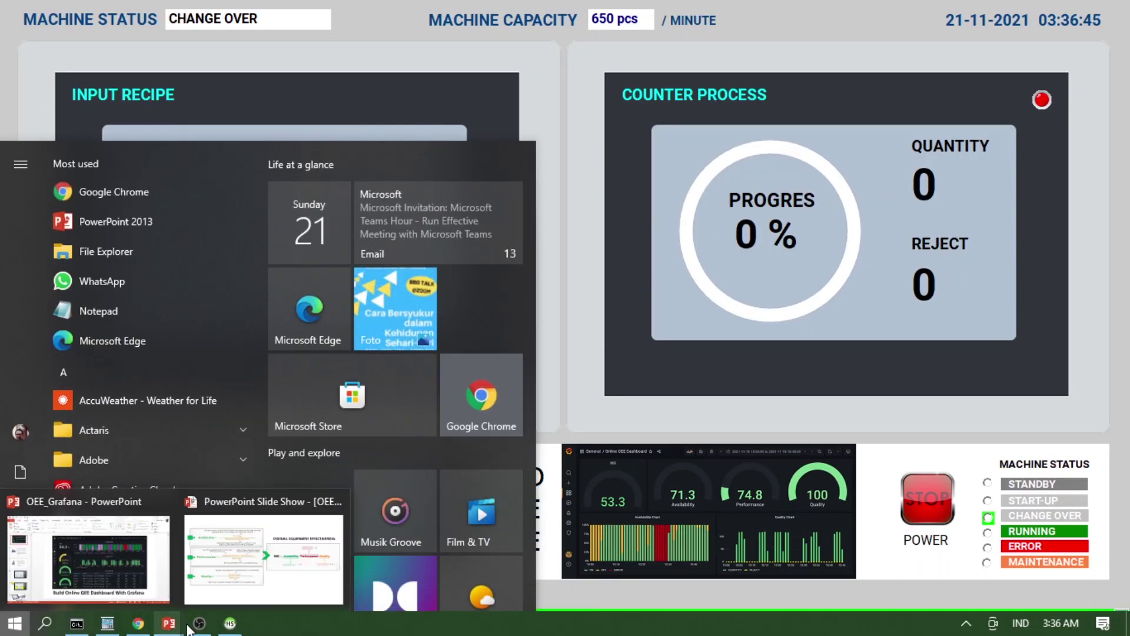
{"action": "left_click", "coordinate": [246, 583]}
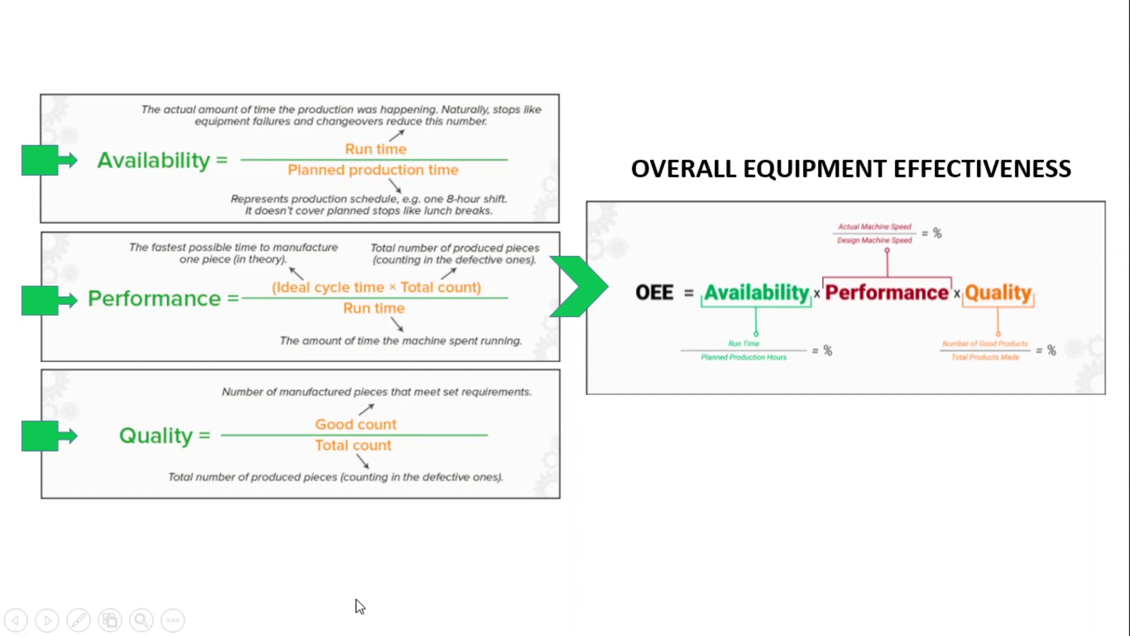
Switch to the HINET Live Panel and stop the machine's power.
{"action": "key", "text": "super"}
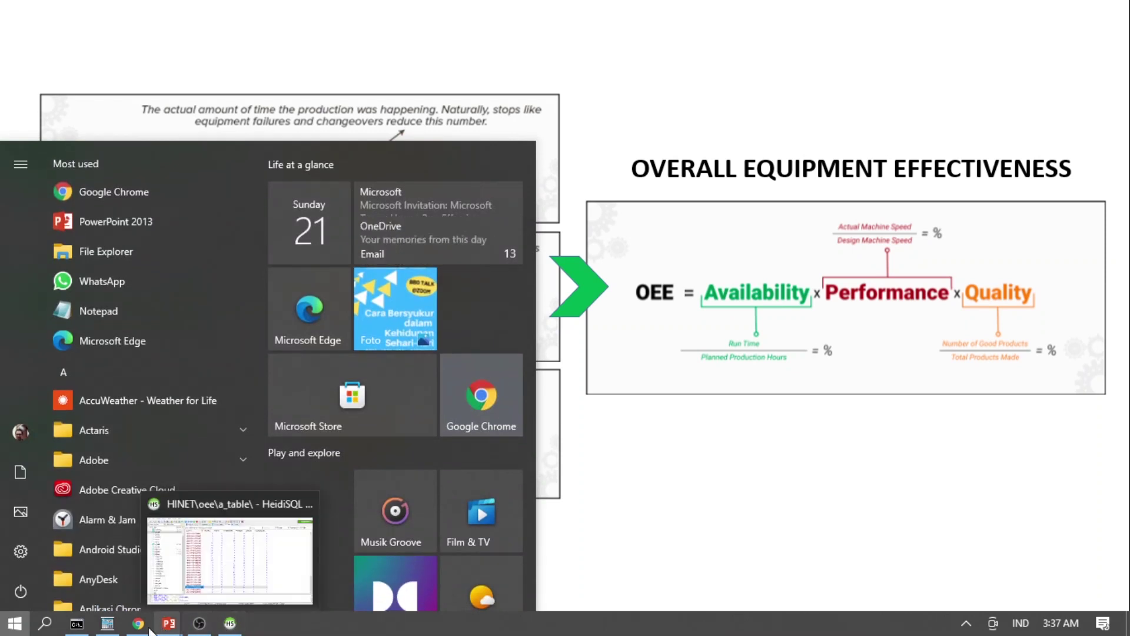
{"action": "left_click", "coordinate": [117, 629]}
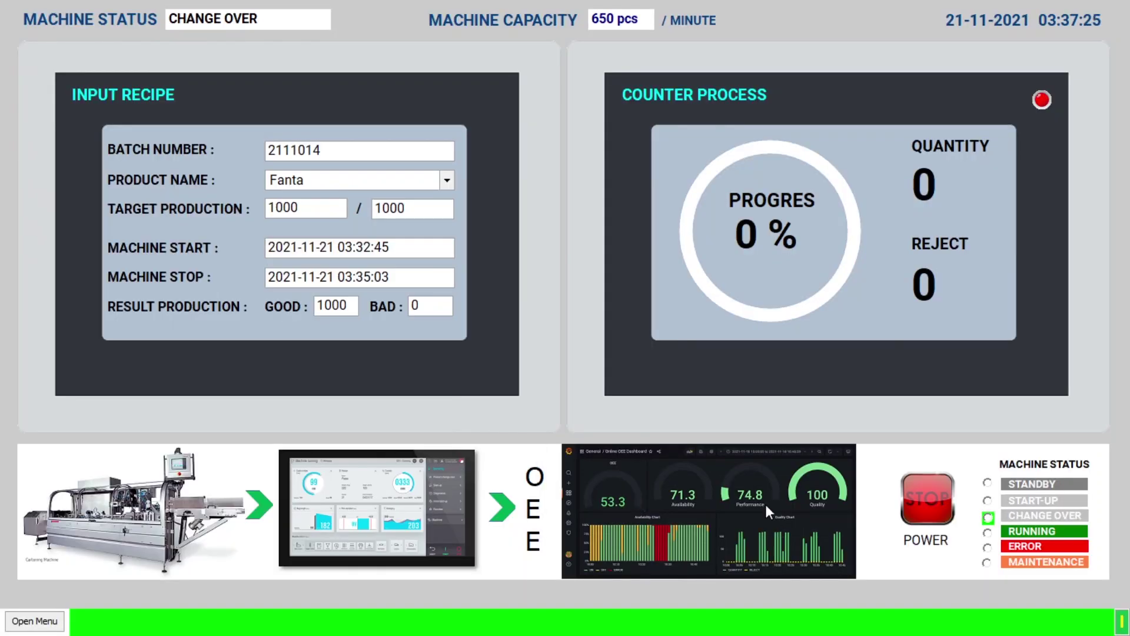
{"action": "left_click", "coordinate": [942, 509]}
{"action": "key", "text": "super"}
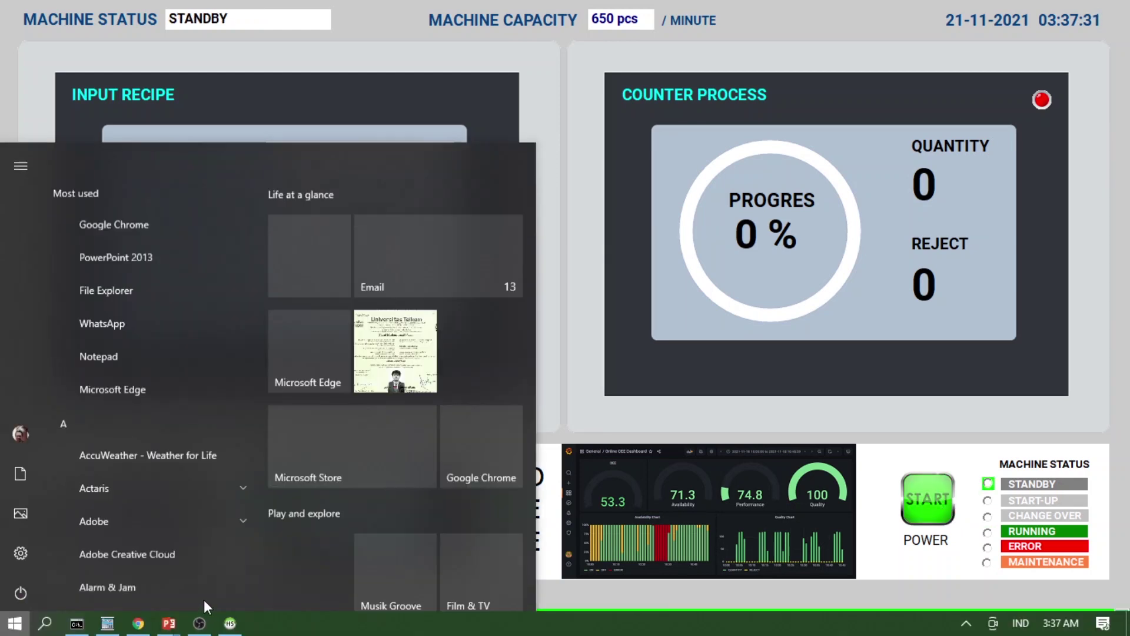
Switch to the Grafana dashboard in Chrome, review the batches in the Today Production table, and return to the HINET Live Panel.
{"action": "left_click", "coordinate": [136, 625]}
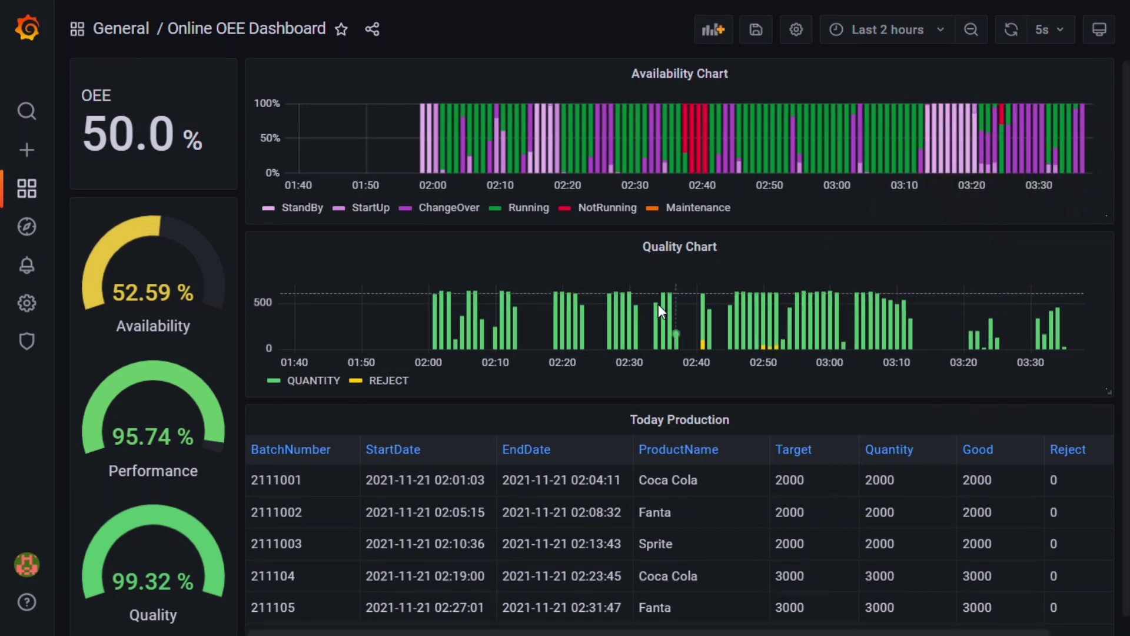
{"action": "scroll", "coordinate": [719, 514], "scroll_direction": "down", "scroll_amount": 6}
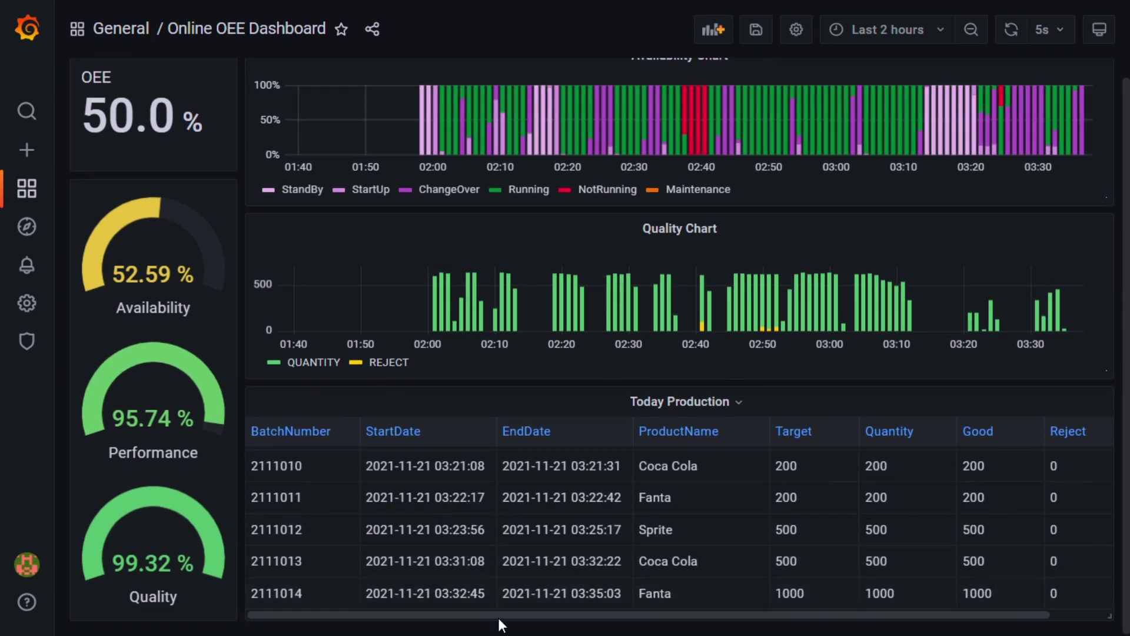
{"action": "scroll", "coordinate": [453, 471], "scroll_direction": "up", "scroll_amount": 5}
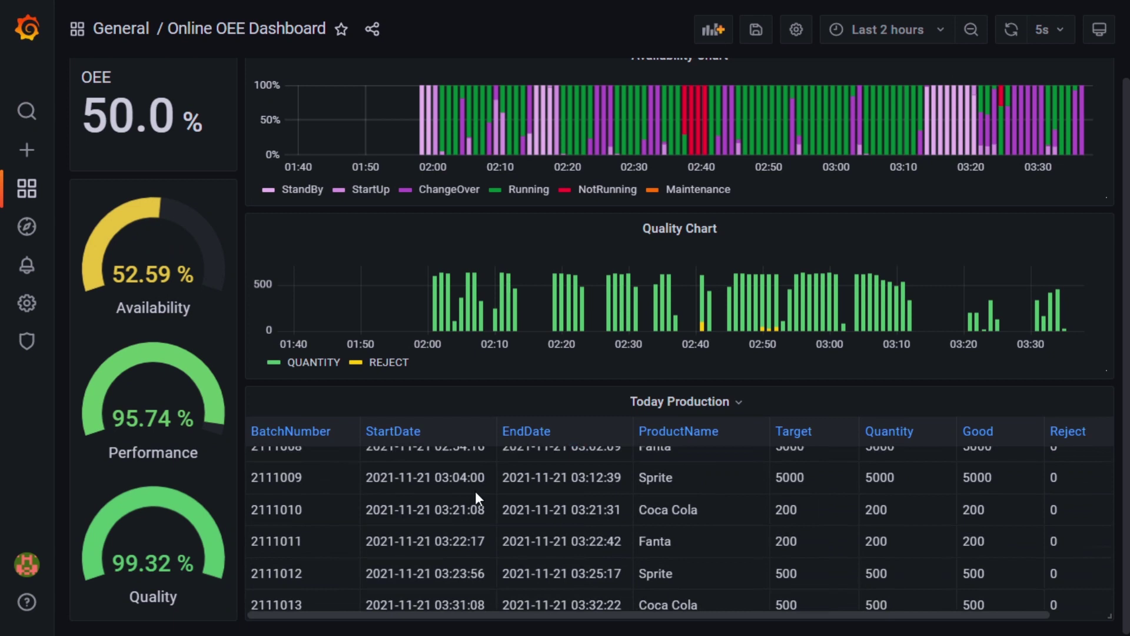
{"action": "scroll", "coordinate": [481, 526], "scroll_direction": "down", "scroll_amount": 3}
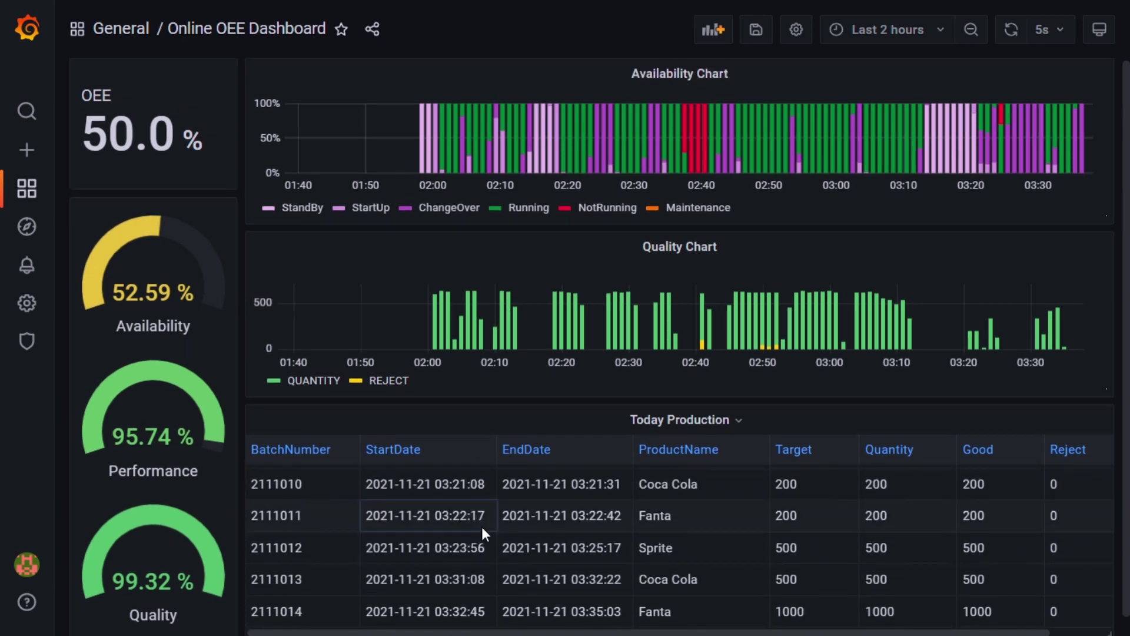
{"action": "scroll", "coordinate": [481, 526], "scroll_direction": "up", "scroll_amount": 8}
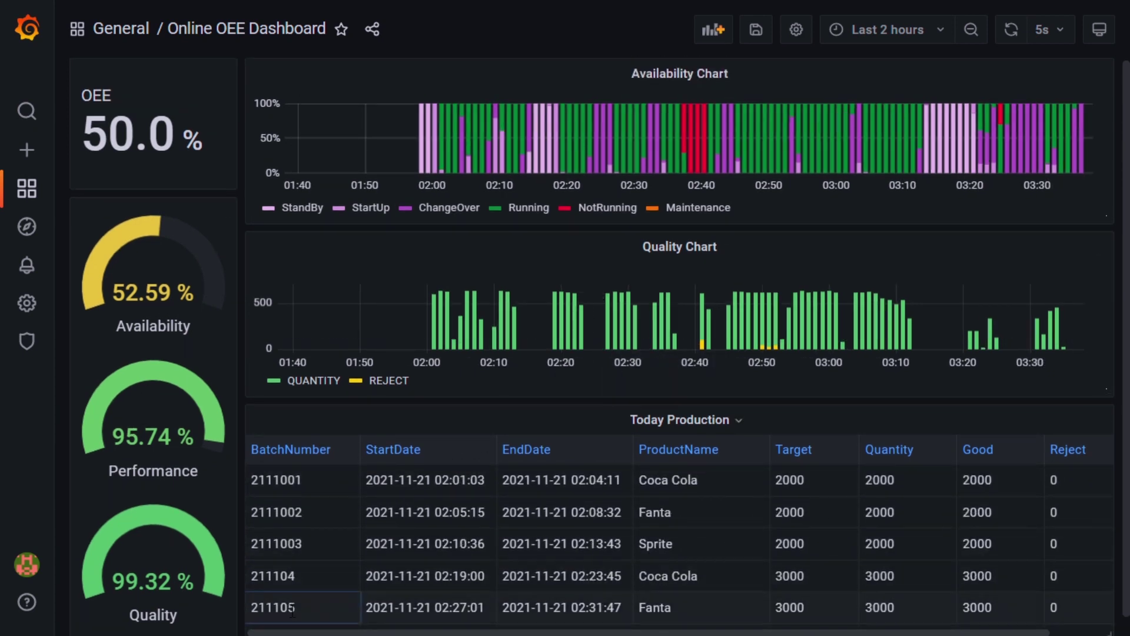
{"action": "key", "text": "super"}
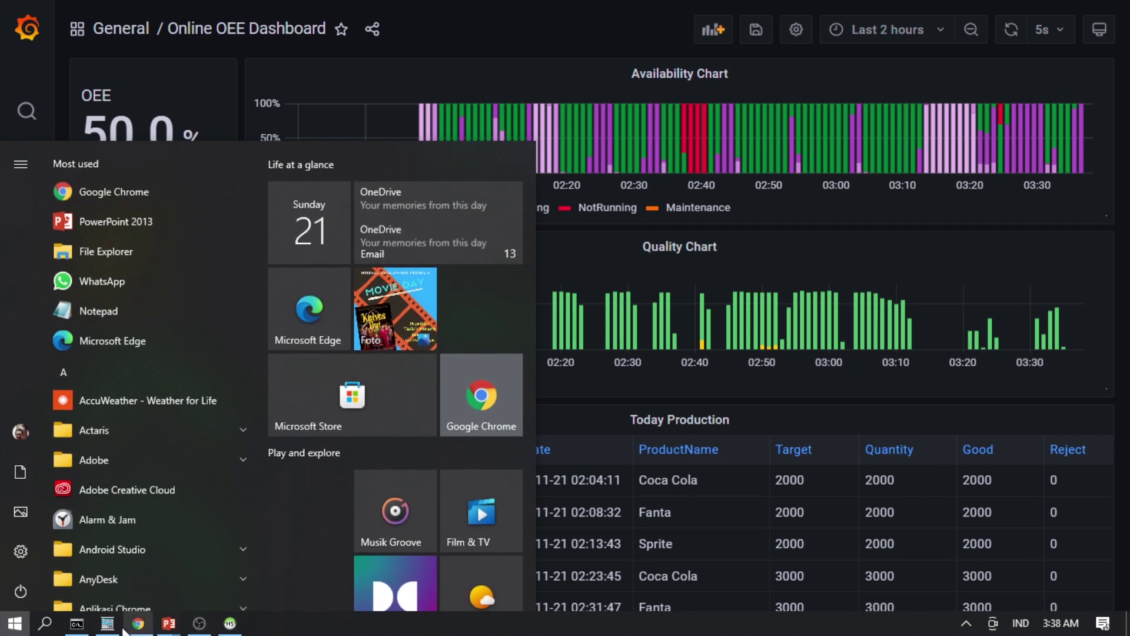
{"action": "left_click", "coordinate": [108, 627]}
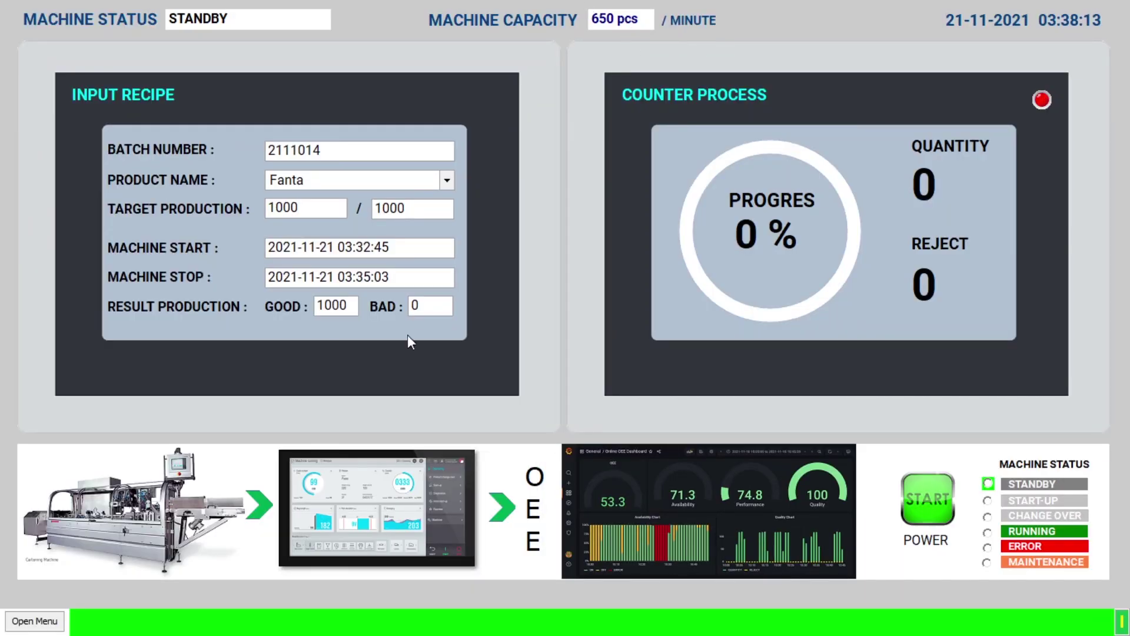
Switch to HeidiSQL and inspect the data of view_oee and view_q in the oee database, ending on view_oee.
{"action": "key", "text": "super"}
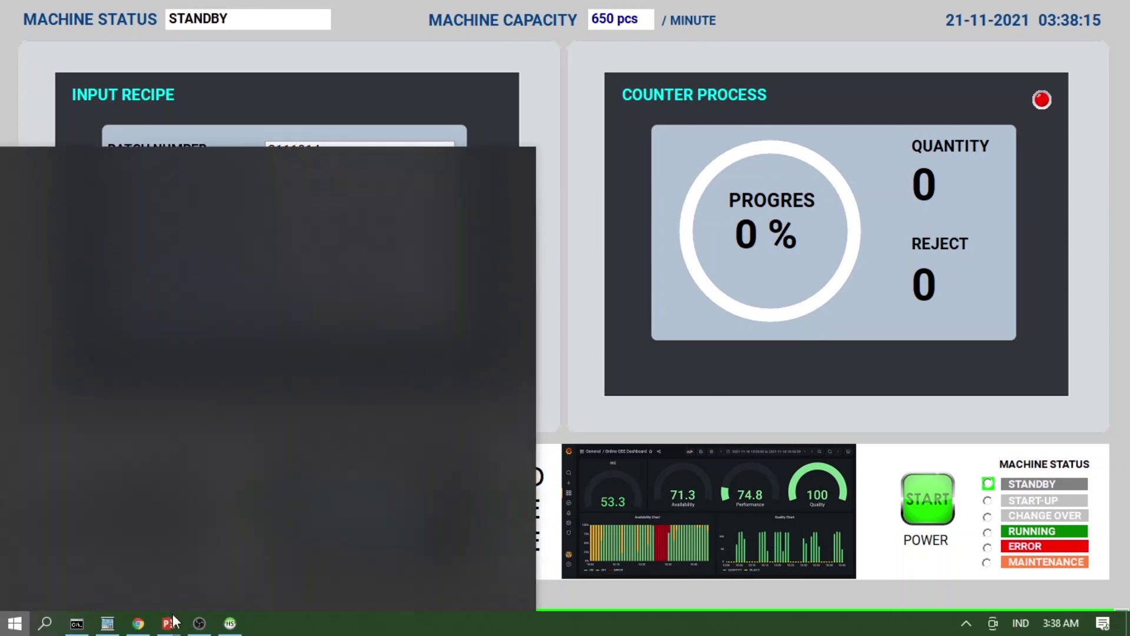
{"action": "left_click", "coordinate": [231, 624]}
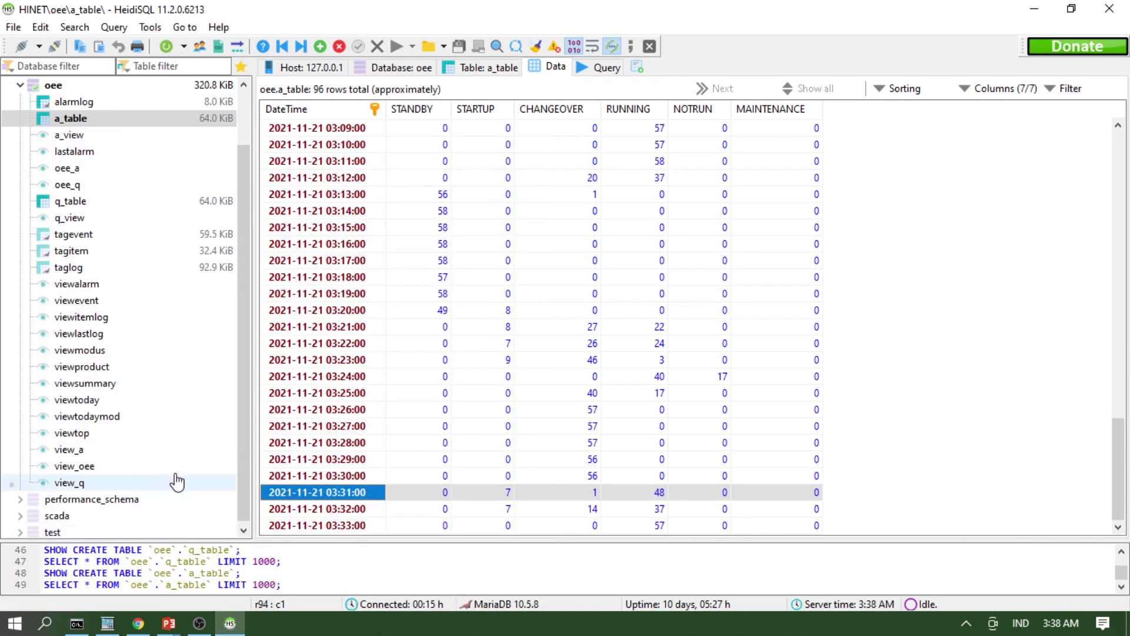
{"action": "left_click", "coordinate": [71, 466]}
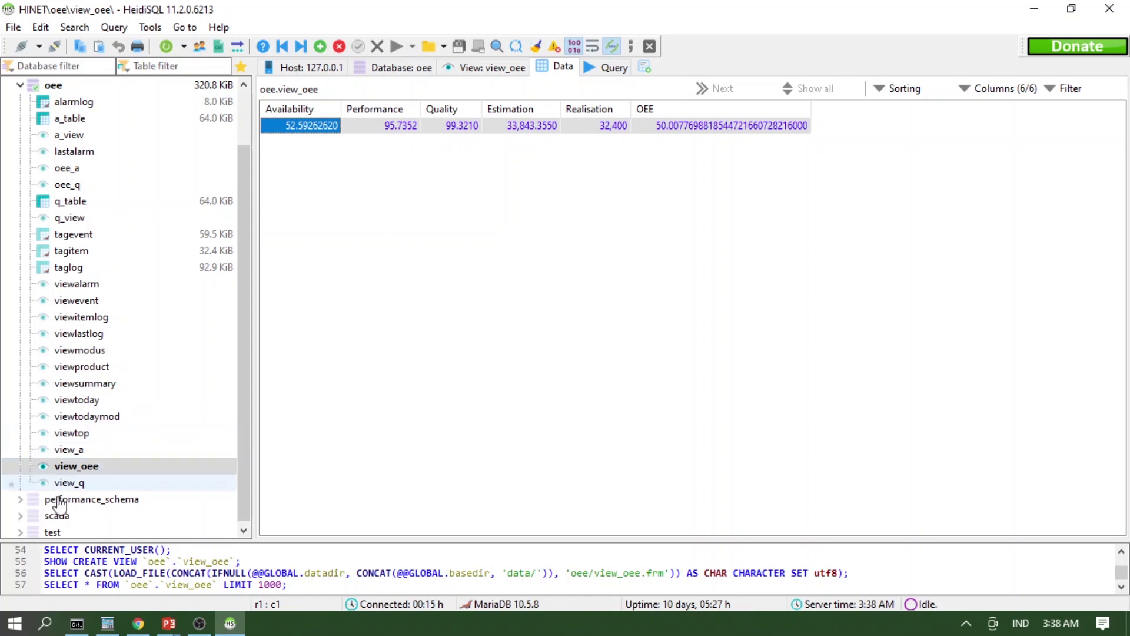
{"action": "left_click", "coordinate": [66, 483]}
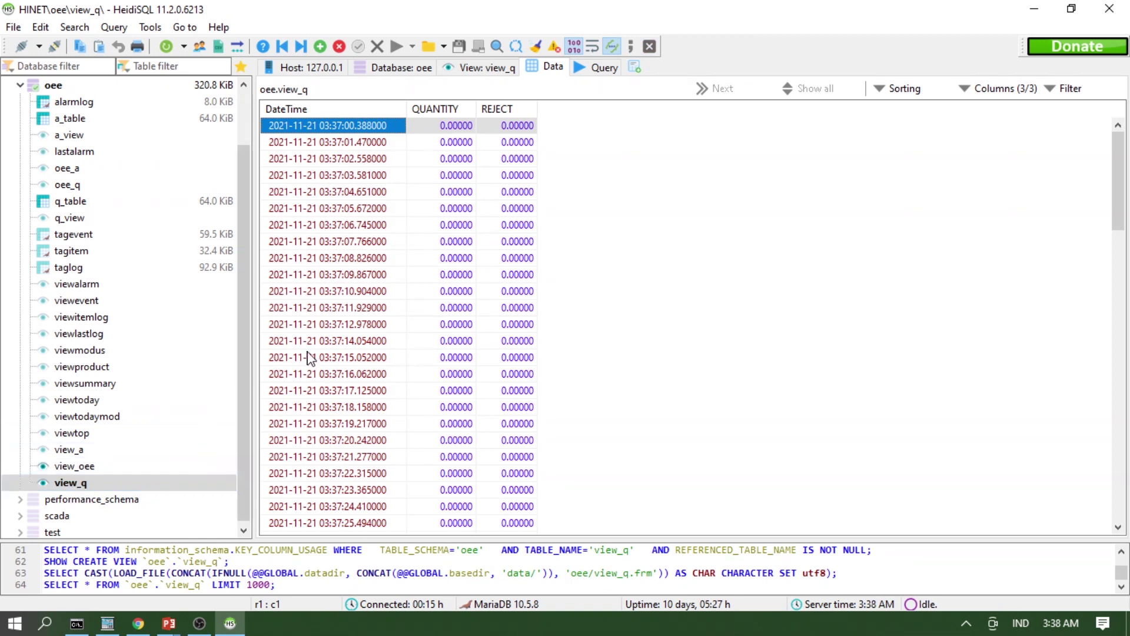
{"action": "left_click", "coordinate": [77, 465]}
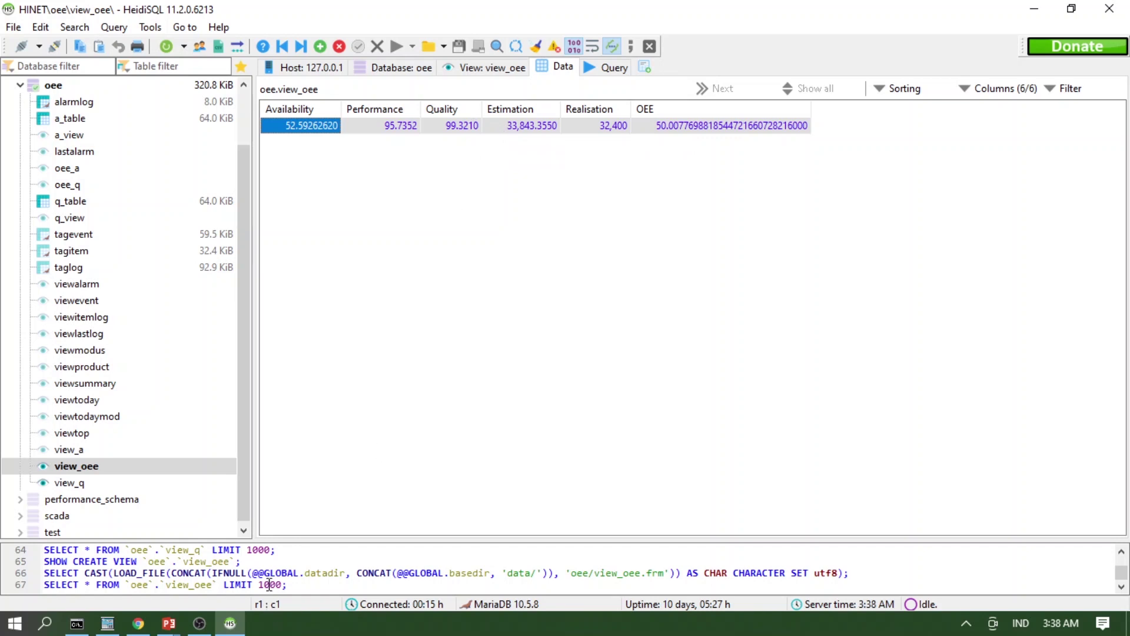
Return to the OEE formula slide in the PowerPoint slide show and advance to the OEE loss-bridge chart slide.
{"action": "mouse_move", "coordinate": [168, 623]}
{"action": "left_click", "coordinate": [235, 586]}
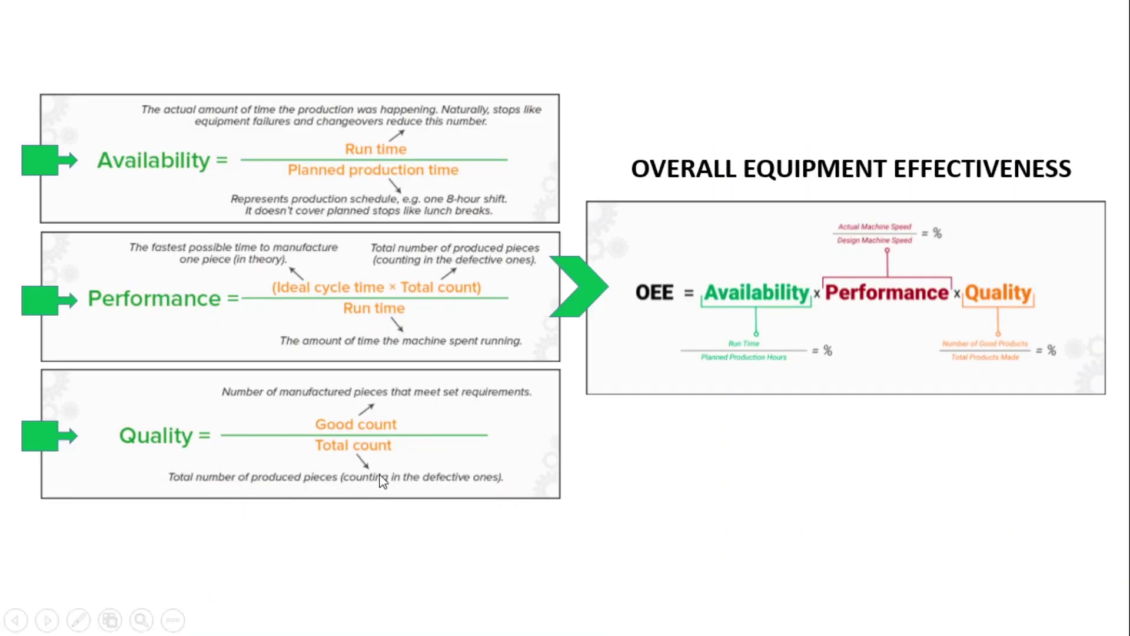
{"action": "left_click", "coordinate": [383, 480]}
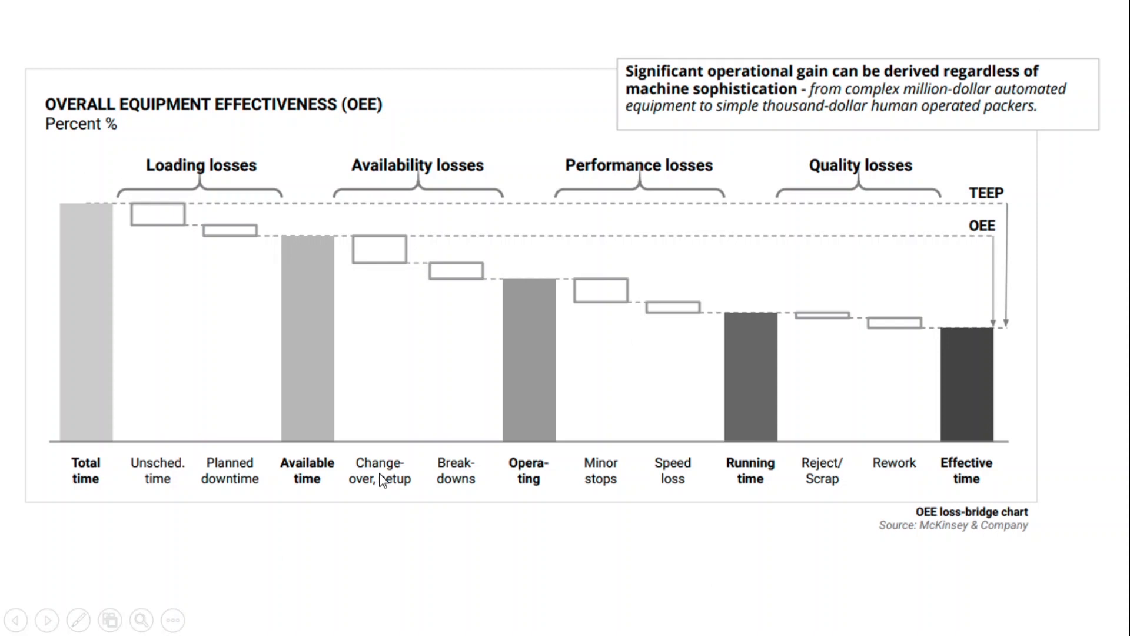